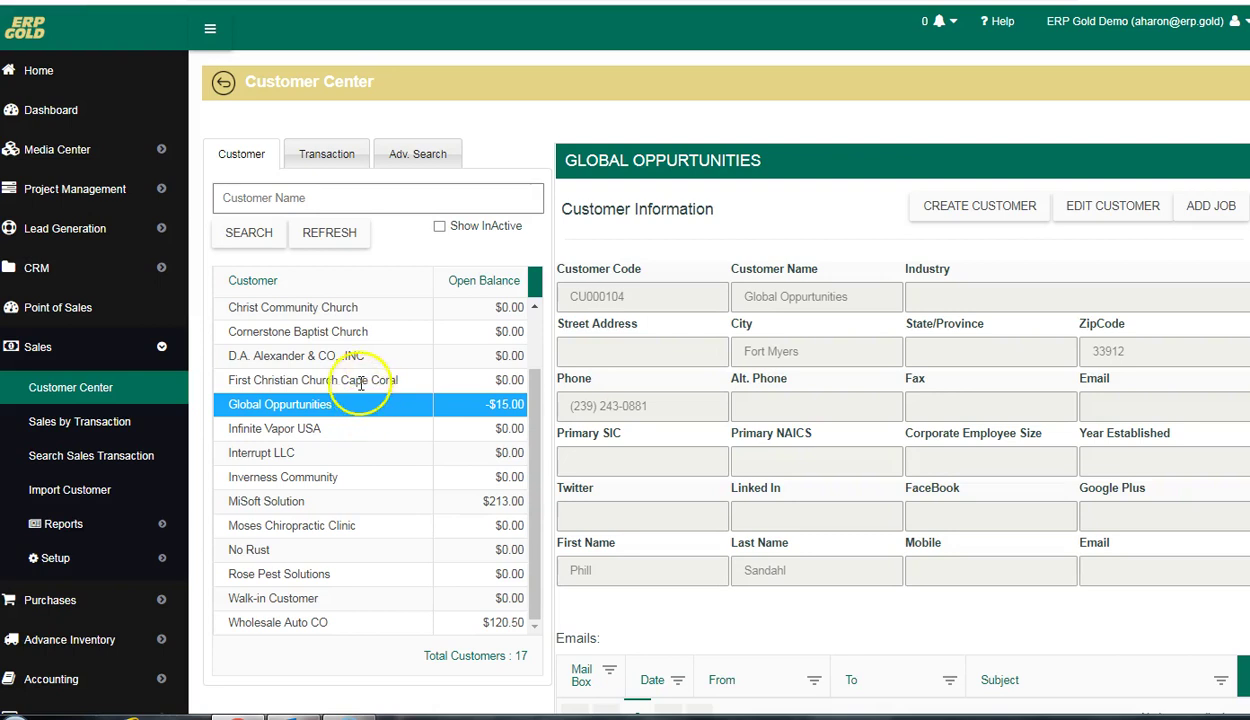
# Start a new sales return for First Christian Church Cape Coral and add the Bluetooth earpiece as its item.
pyautogui.click(338, 383)
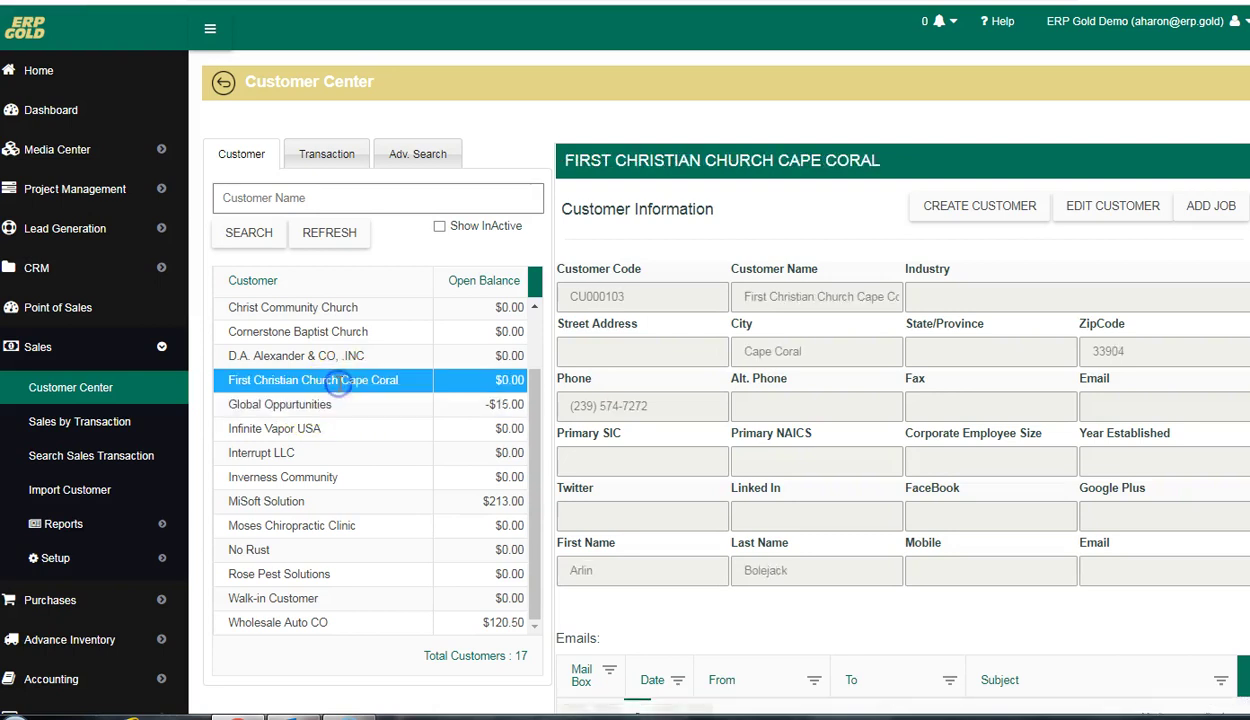
pyautogui.click(314, 156)
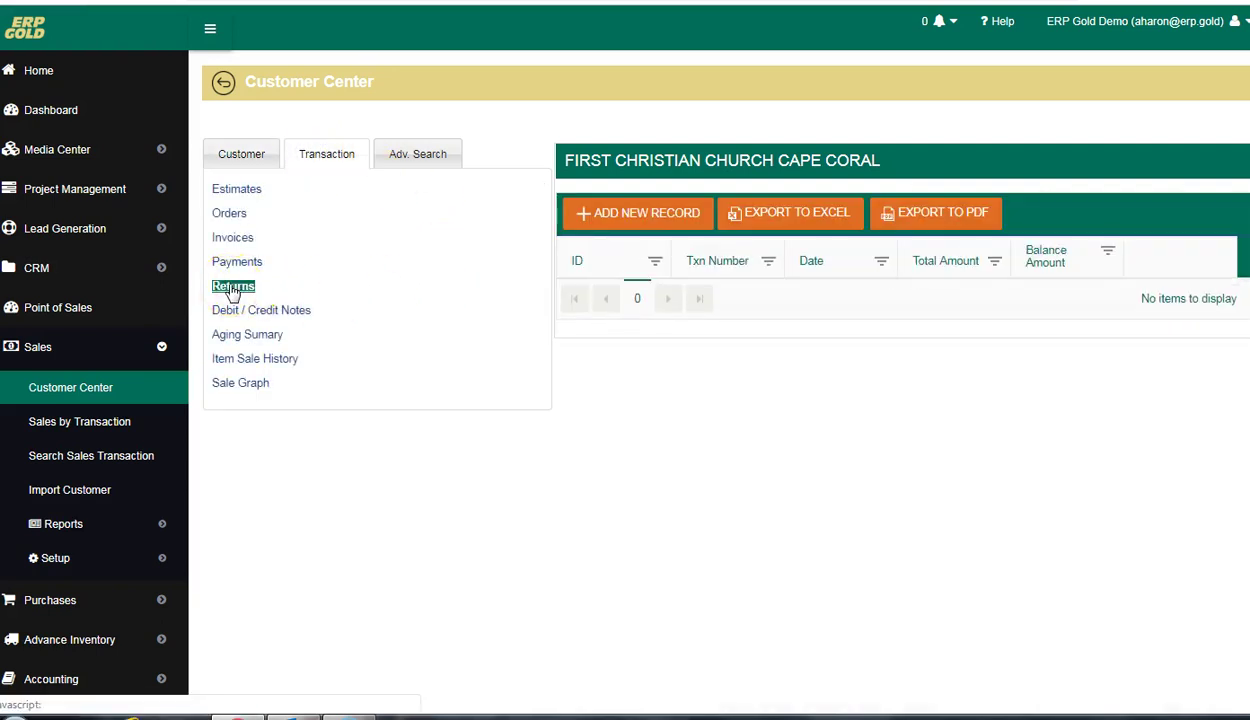
pyautogui.click(631, 214)
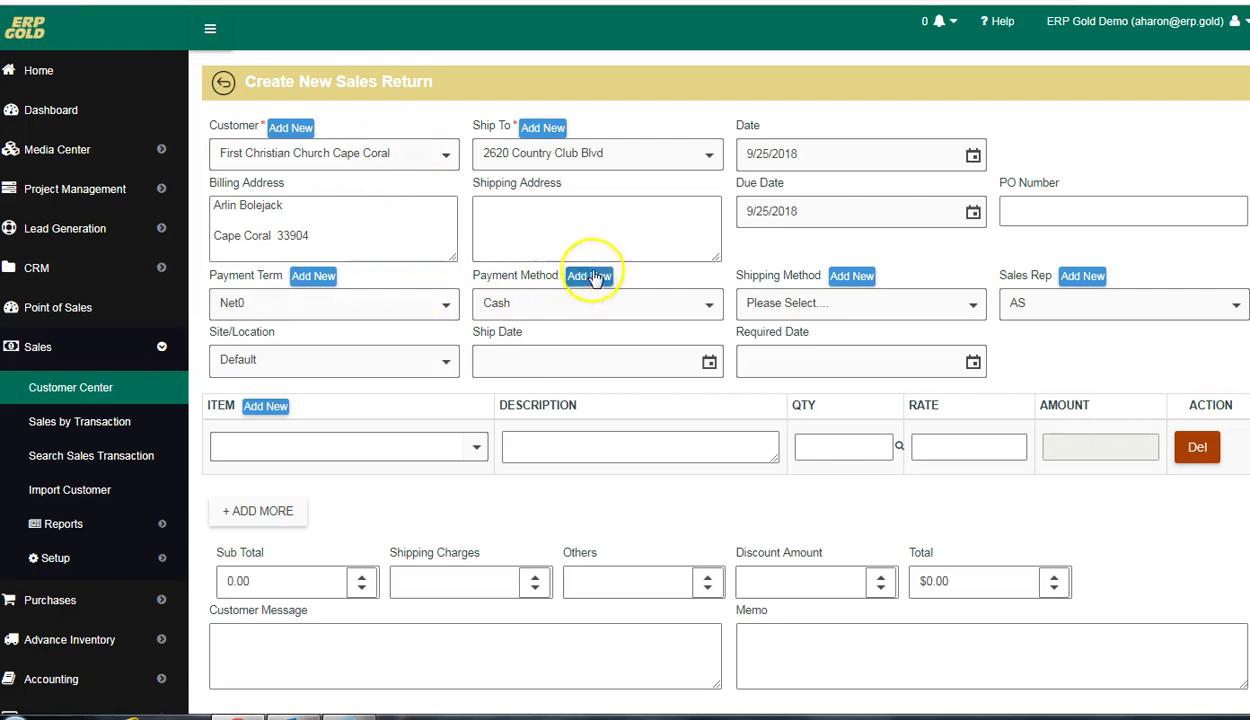
pyautogui.click(474, 448)
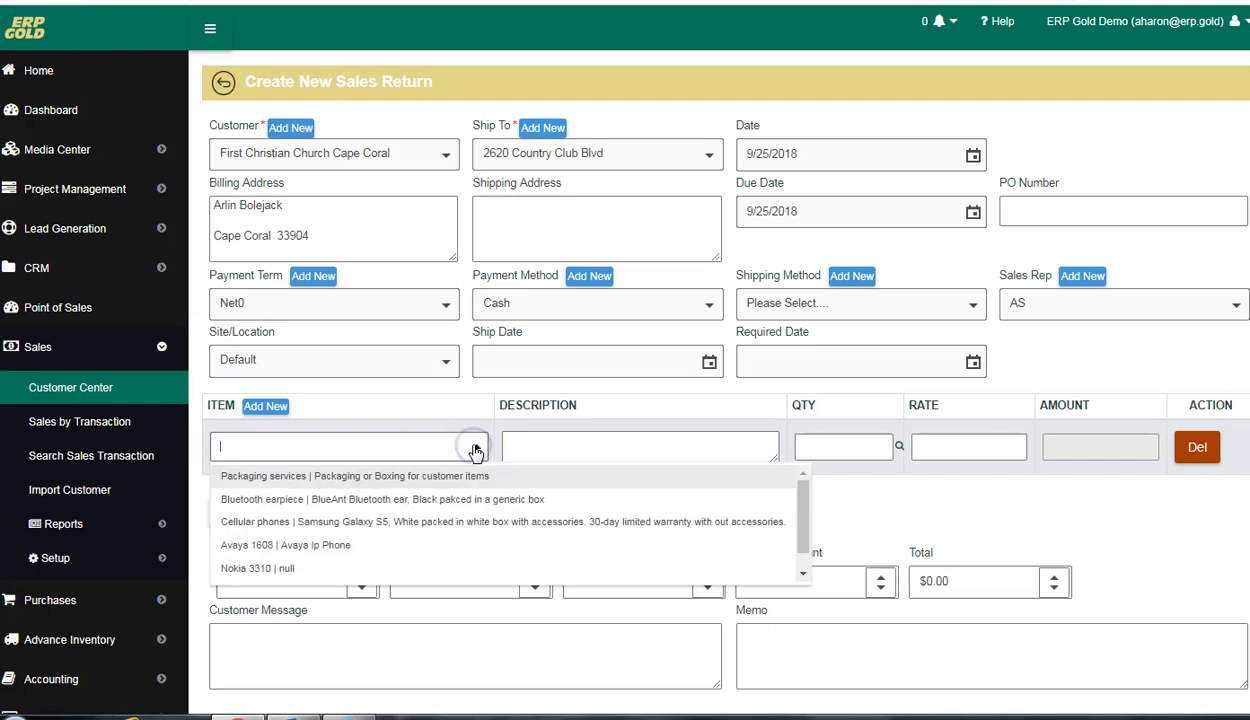
pyautogui.click(383, 499)
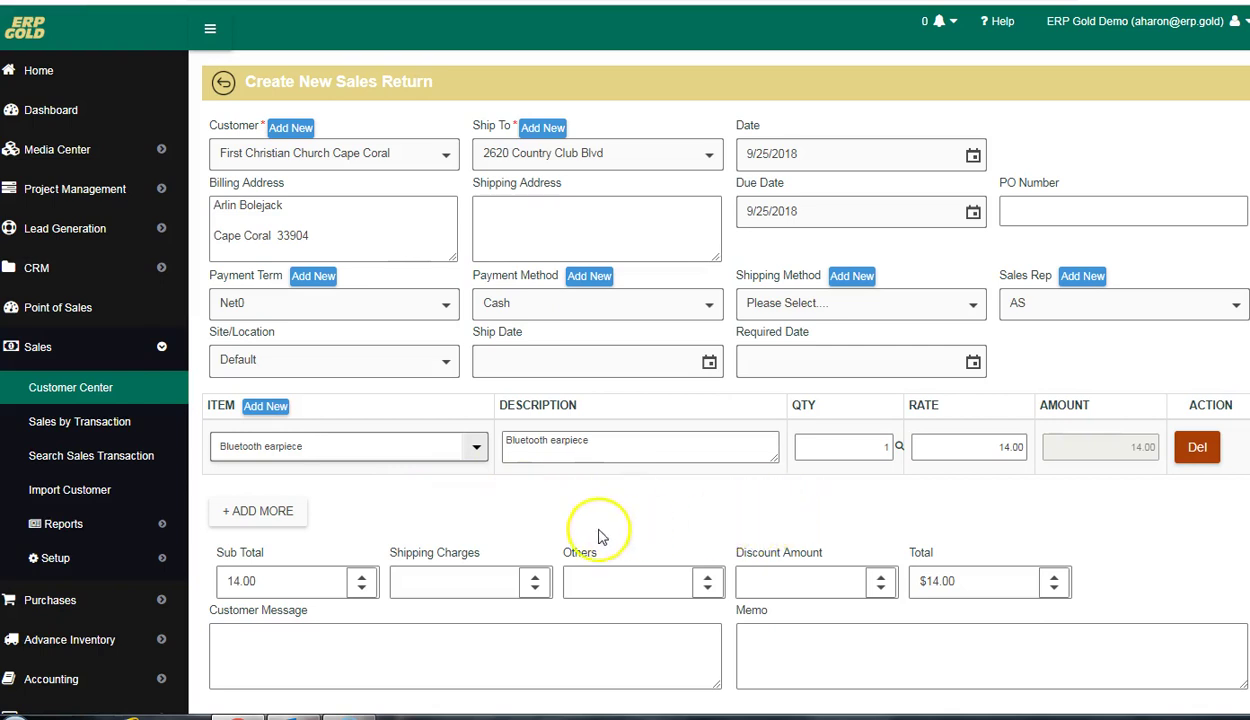
# Enter the memo "wrong item ordered" and save the sales return while keeping it open.
pyautogui.scroll(-1, 866, 526)
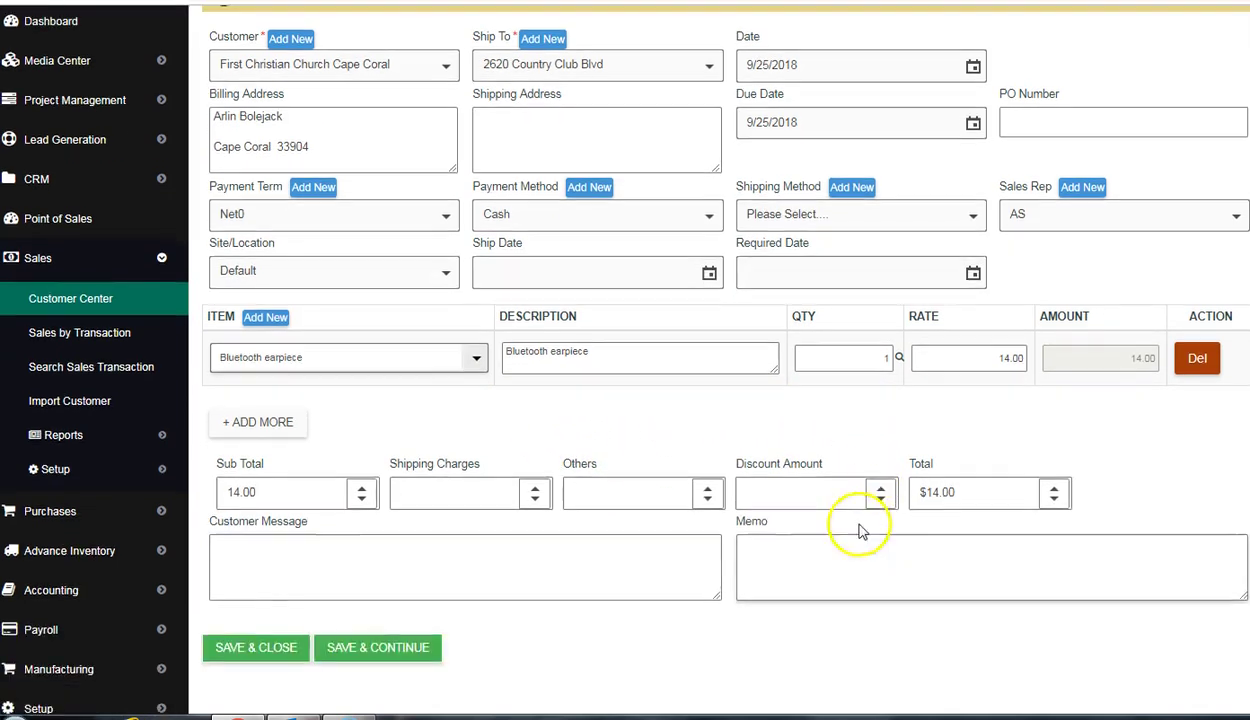
pyautogui.click(745, 547)
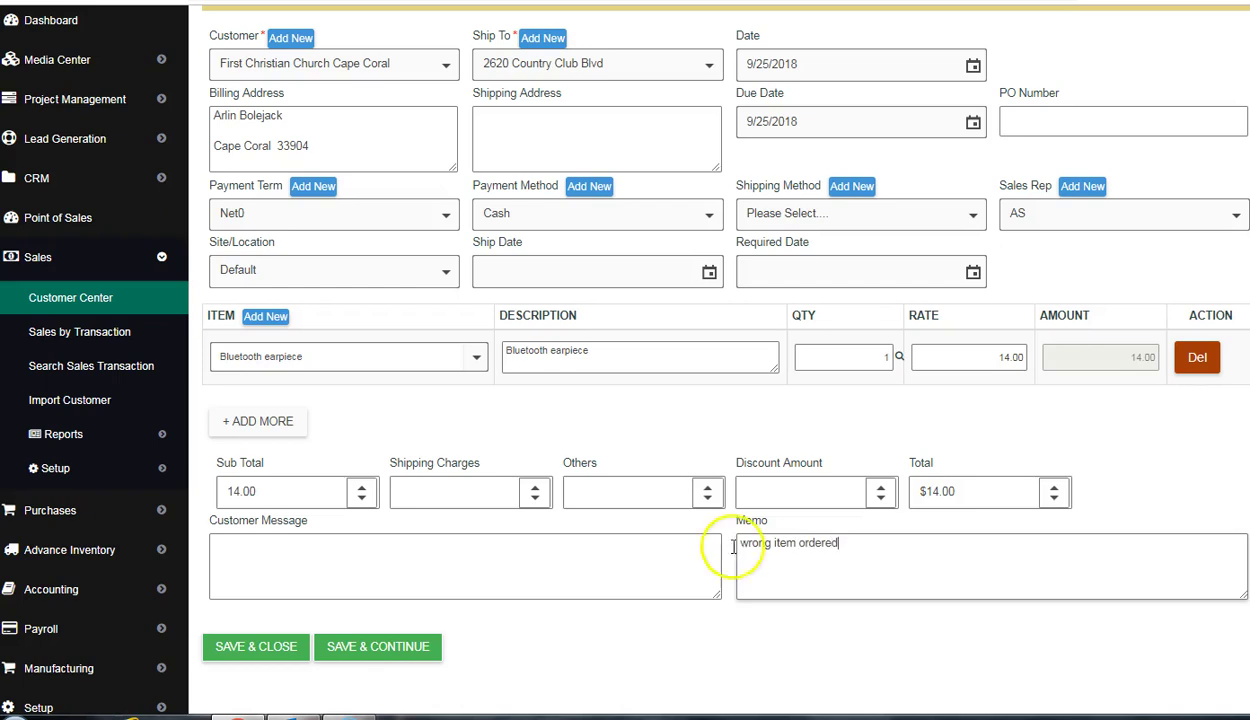
pyautogui.click(355, 655)
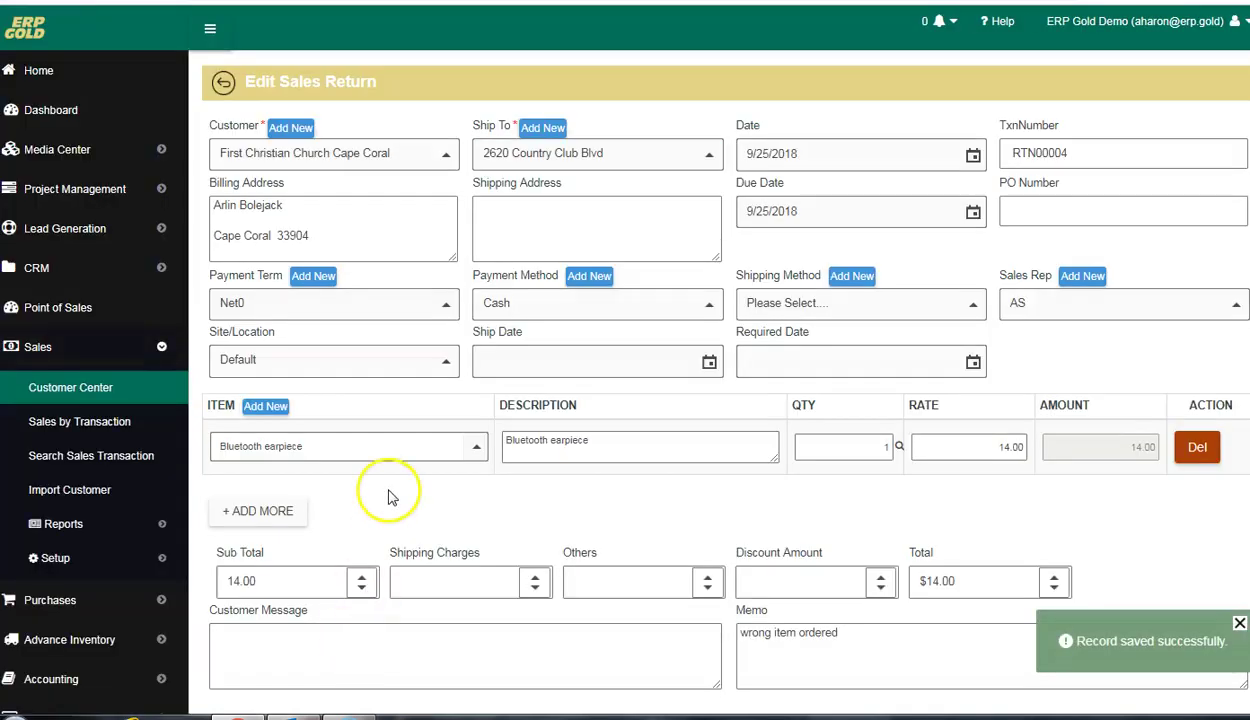
# Generate the printable report of the saved return and review it from the header down to the totals.
pyautogui.scroll(-1, 460, 468)
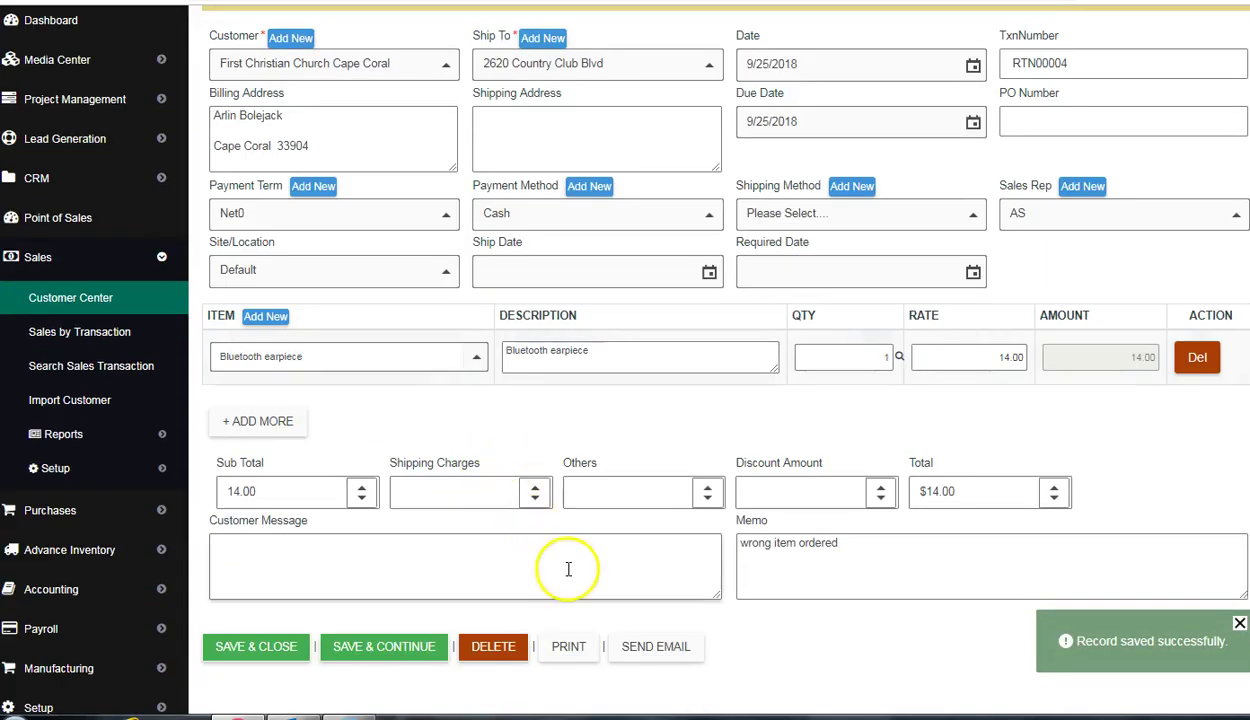
pyautogui.click(569, 647)
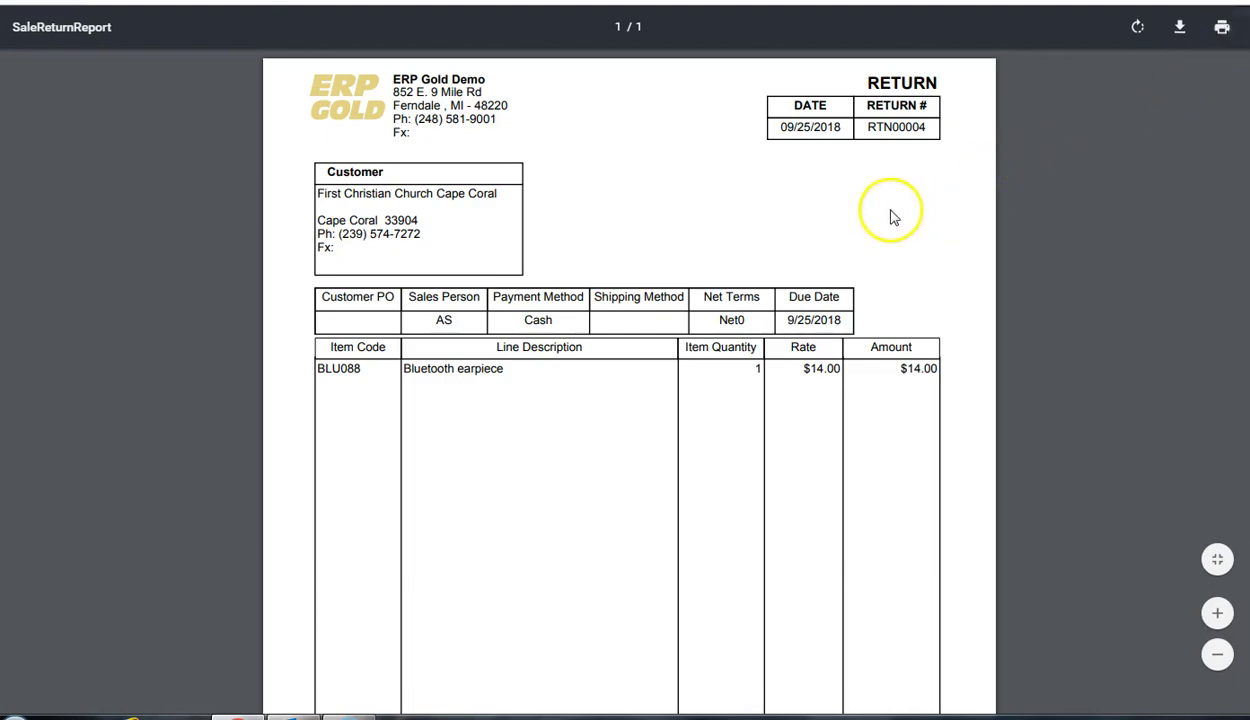
pyautogui.scroll(-2, 717, 218)
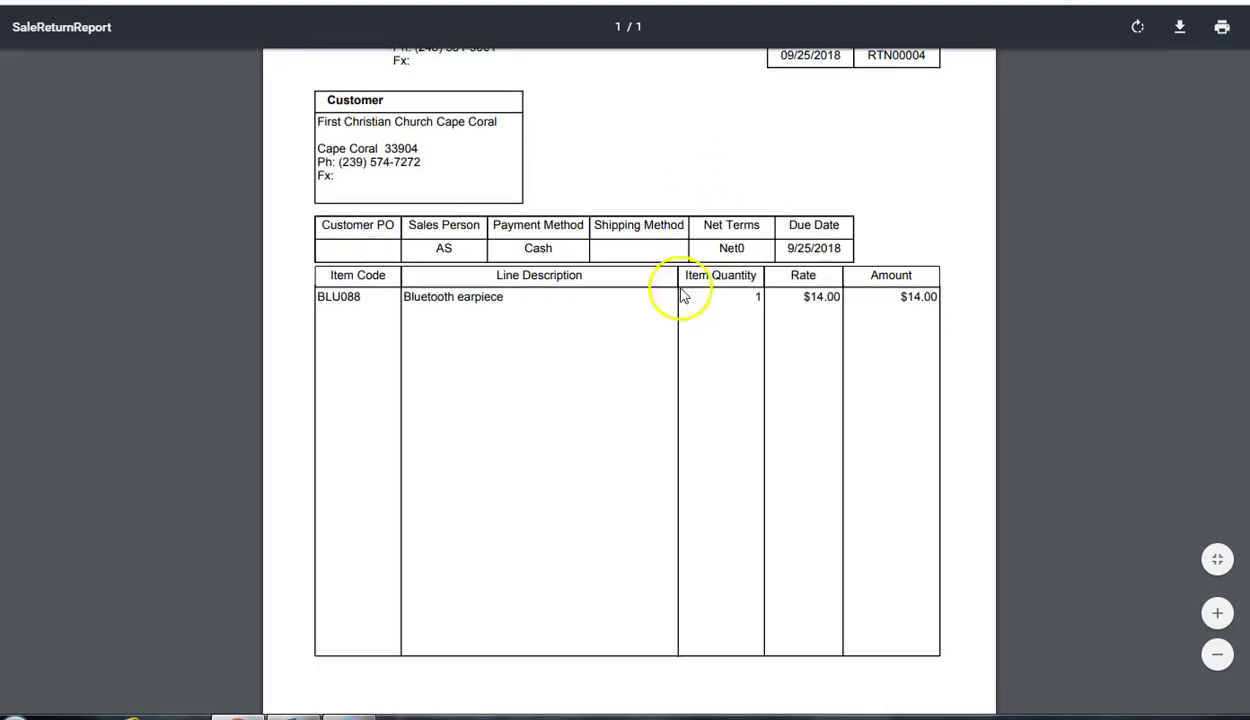
pyautogui.scroll(-1, 652, 277)
pyautogui.scroll(-1, 652, 284)
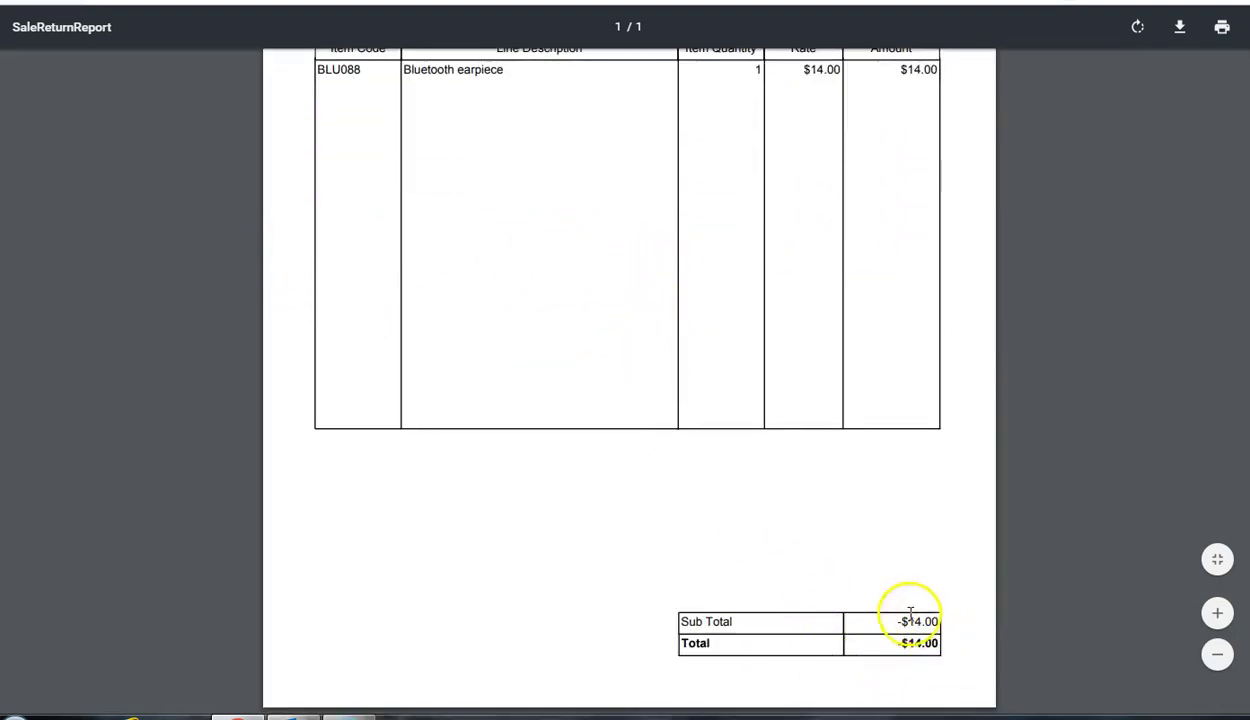
pyautogui.scroll(3, 900, 505)
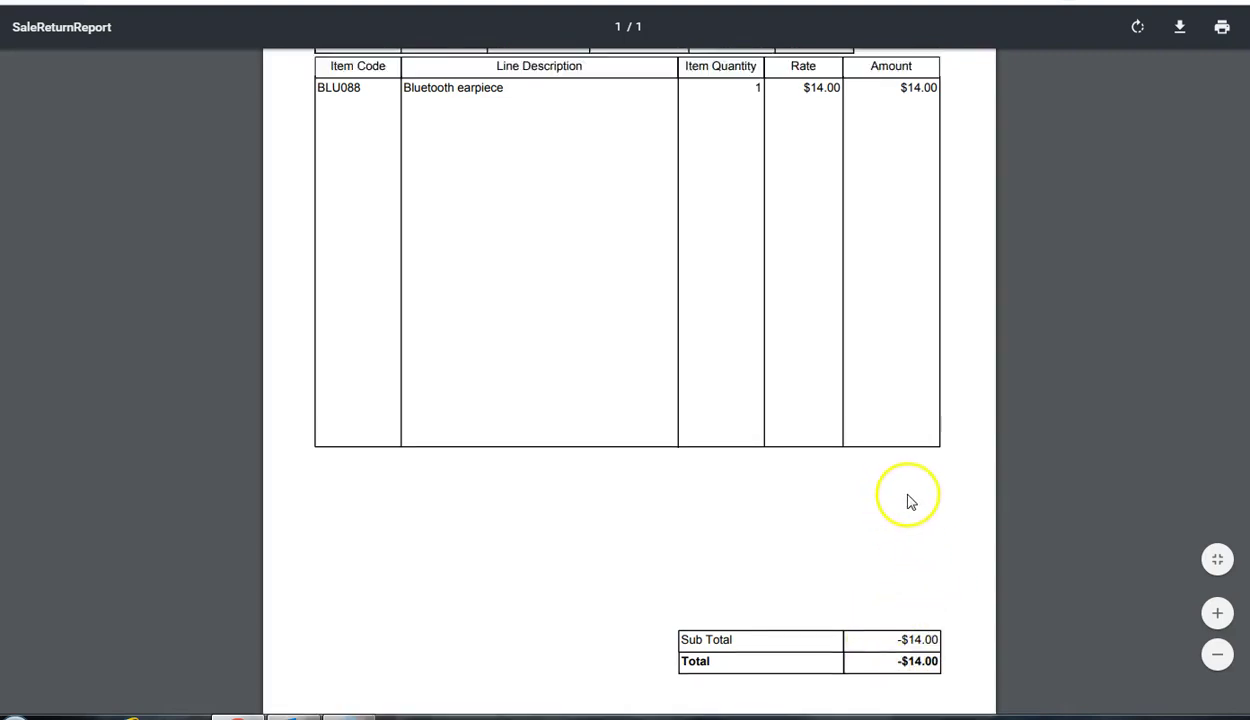
# Review the print destinations for the return report, choose Canon MF410 Series UFR II, then cancel printing and close the report.
pyautogui.click(1221, 32)
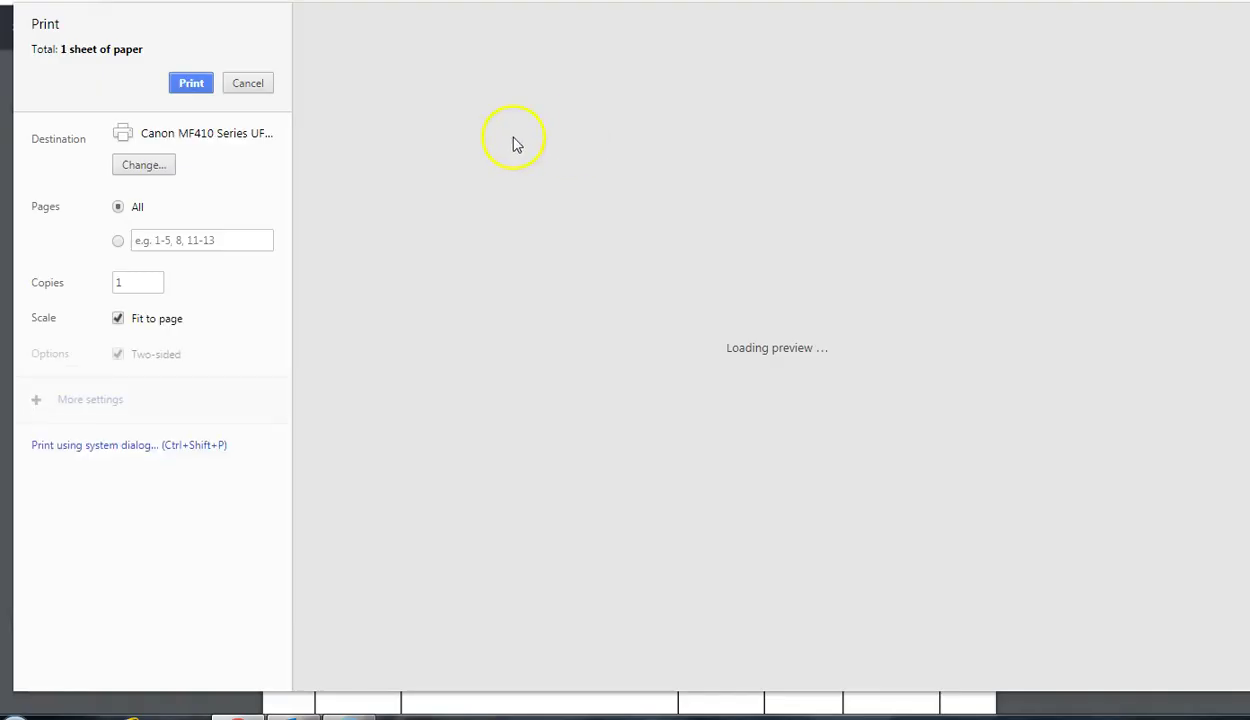
pyautogui.click(140, 167)
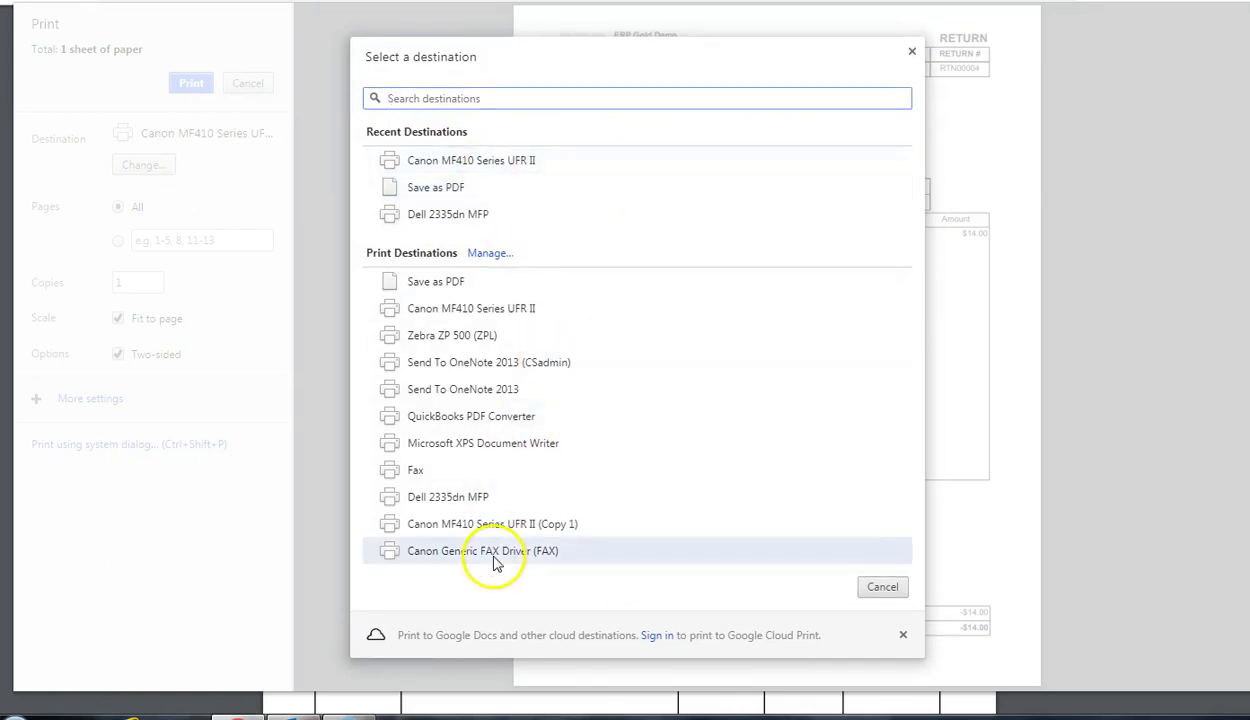
pyautogui.click(480, 161)
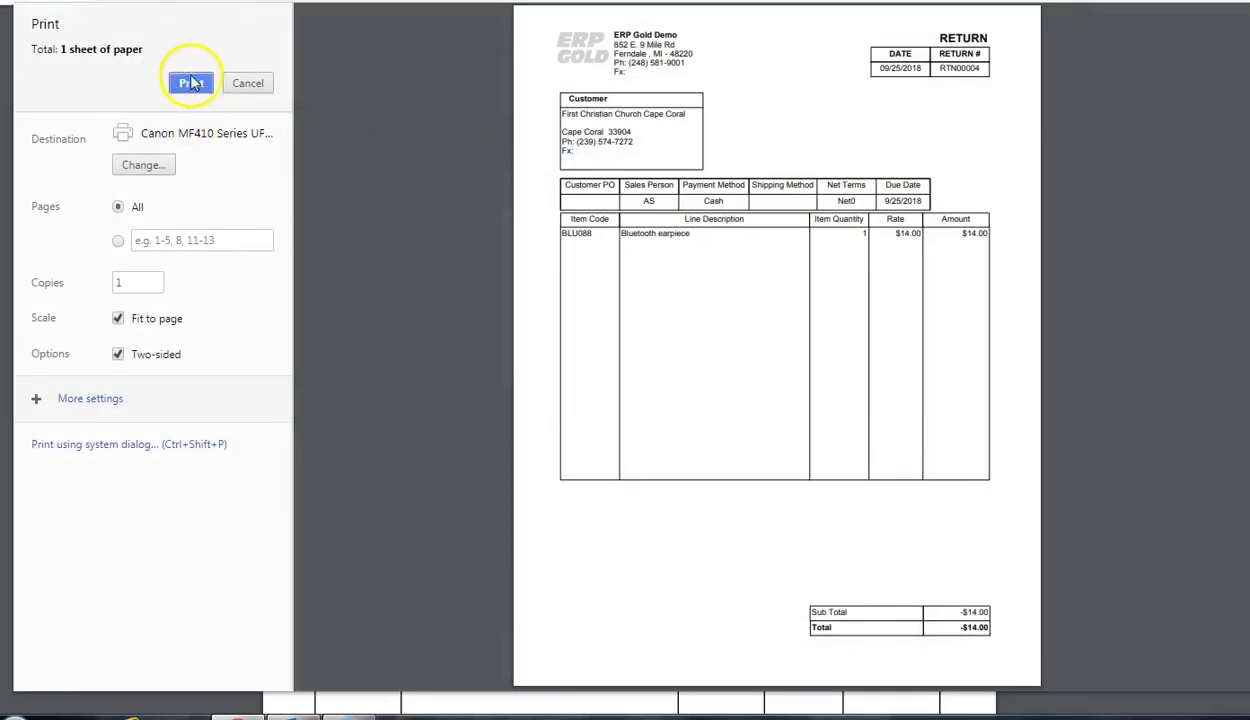
pyautogui.click(249, 85)
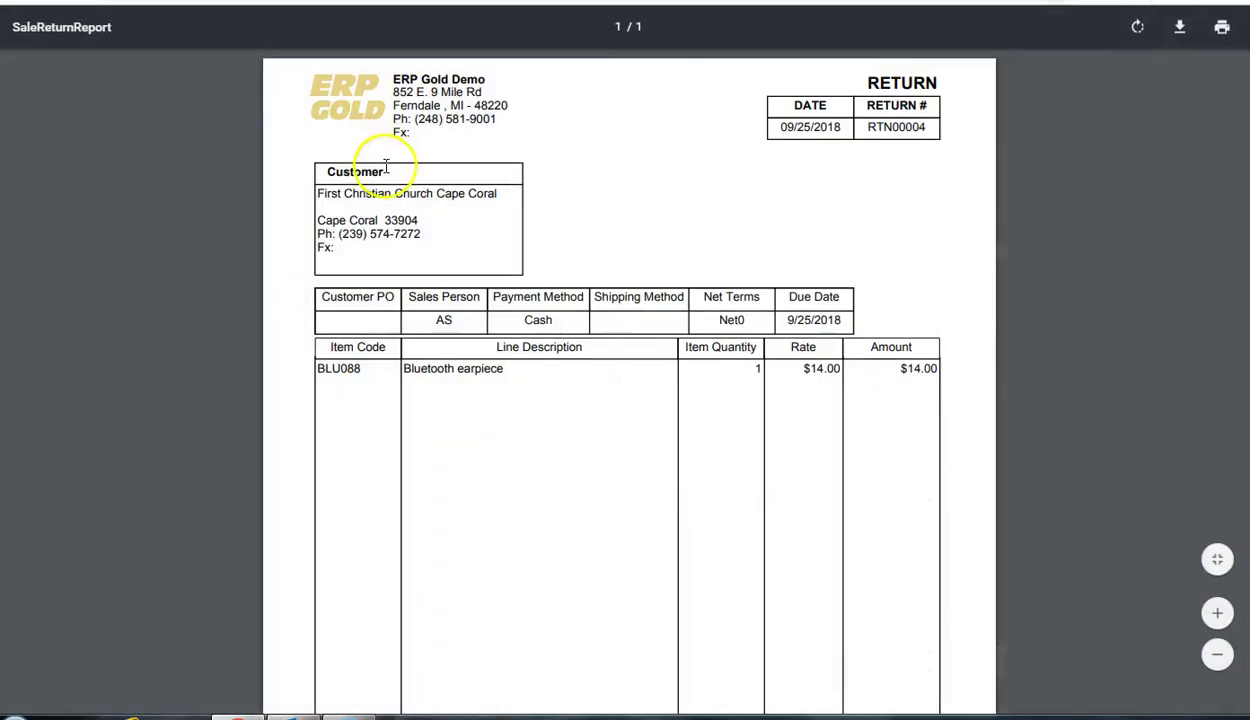
pyautogui.hotkey('ctrl', 'w')
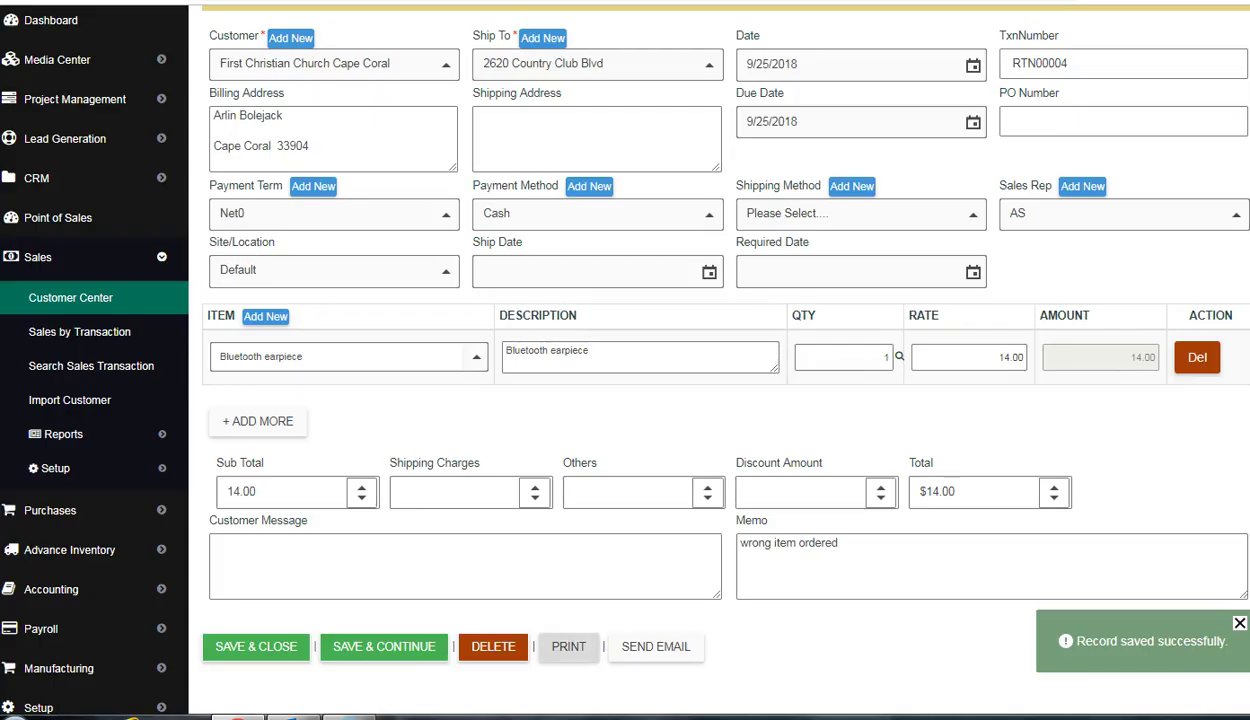
# Save and close the sales return, and list the return transactions of First Christian Church Cape Coral.
pyautogui.click(253, 650)
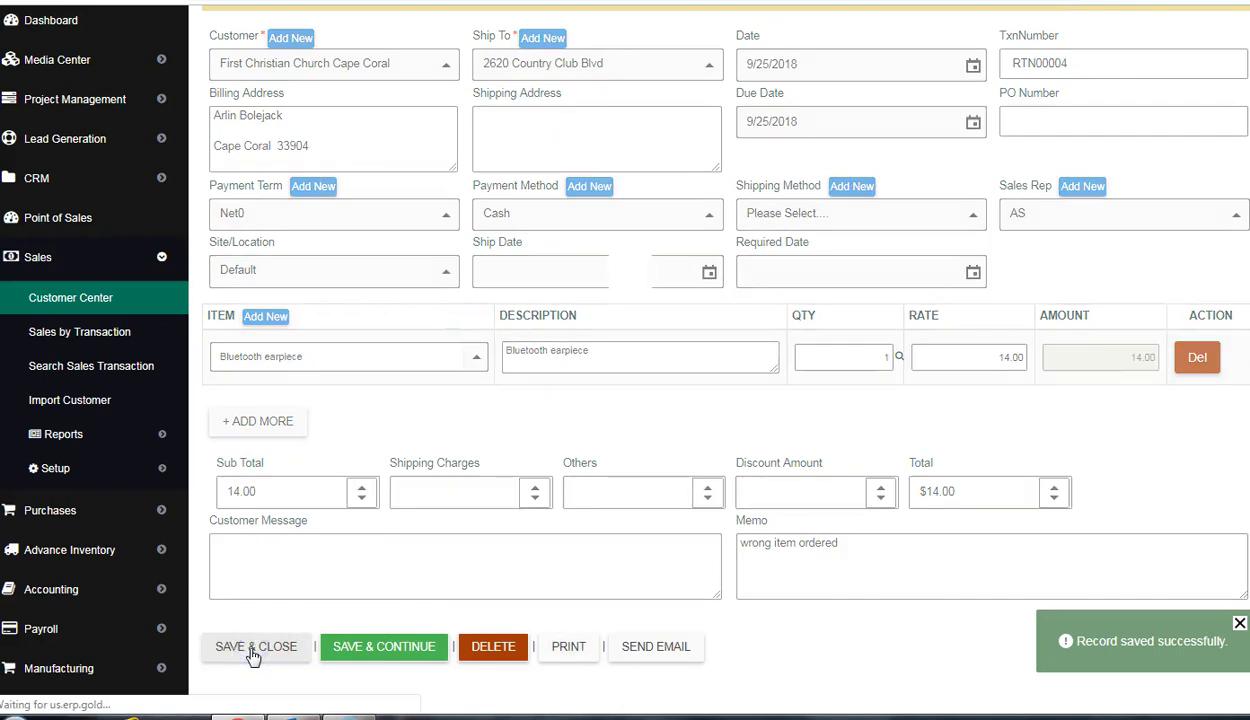
pyautogui.scroll(-2, 330, 640)
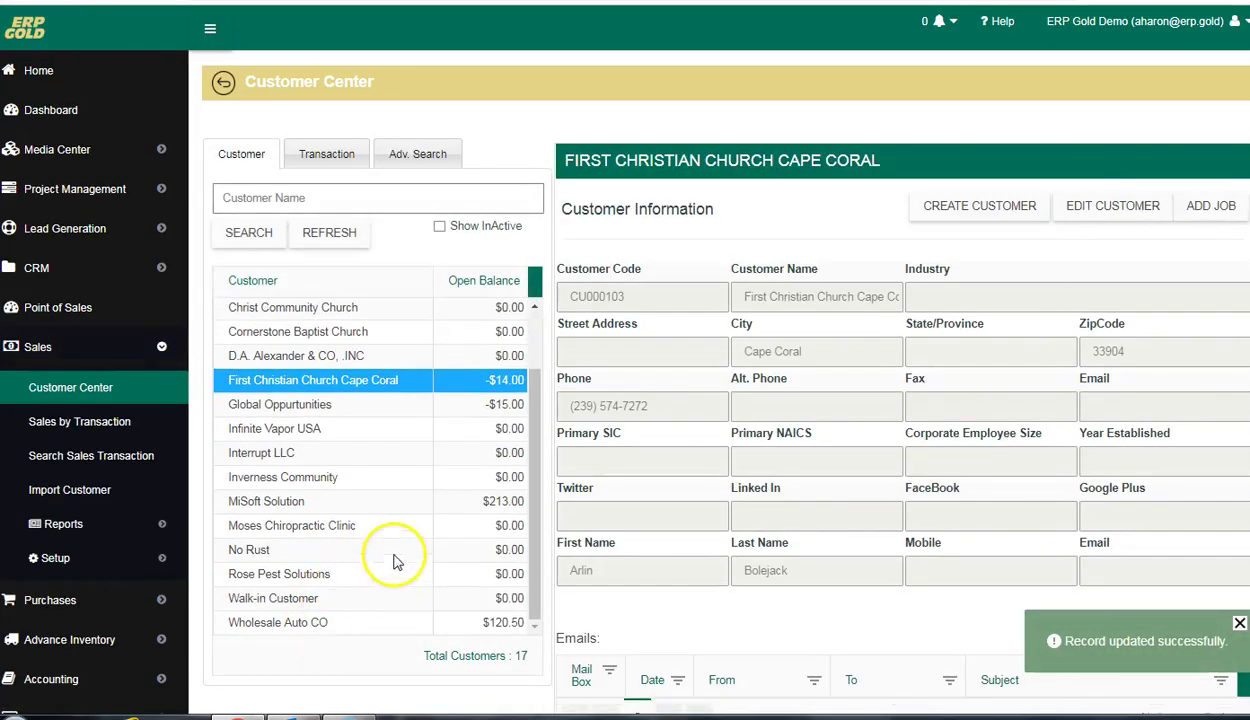
pyautogui.click(328, 158)
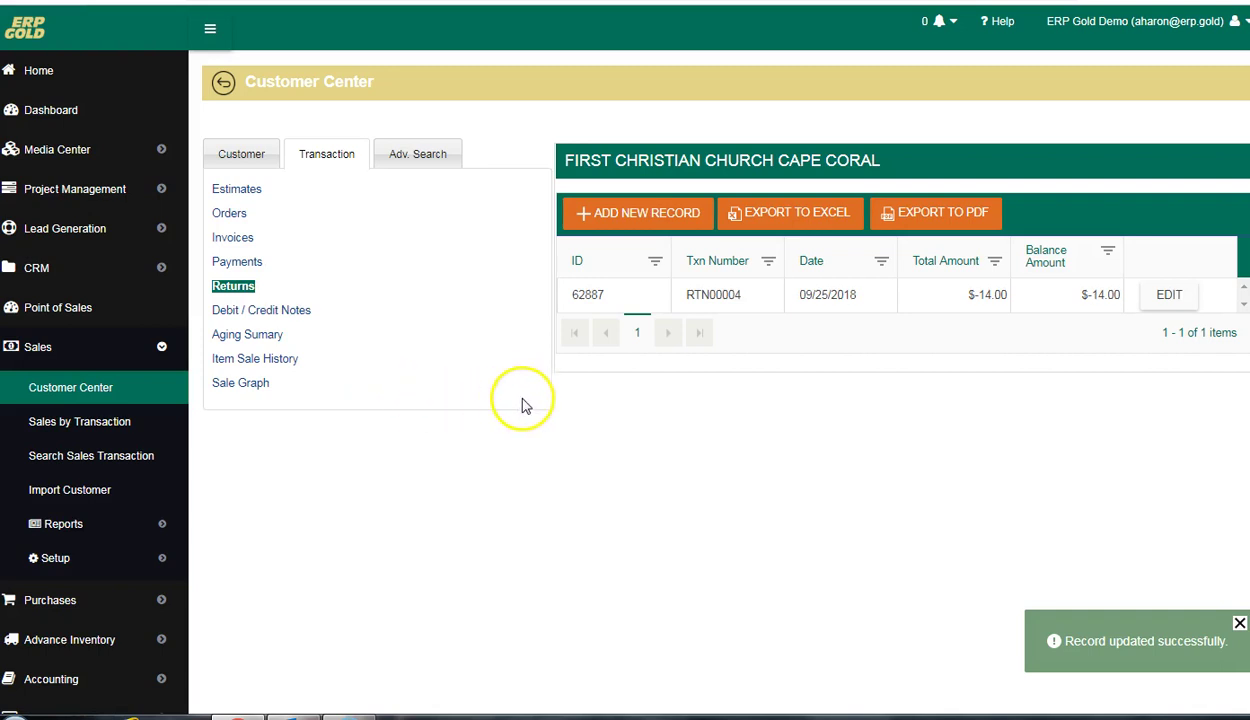
pyautogui.click(235, 238)
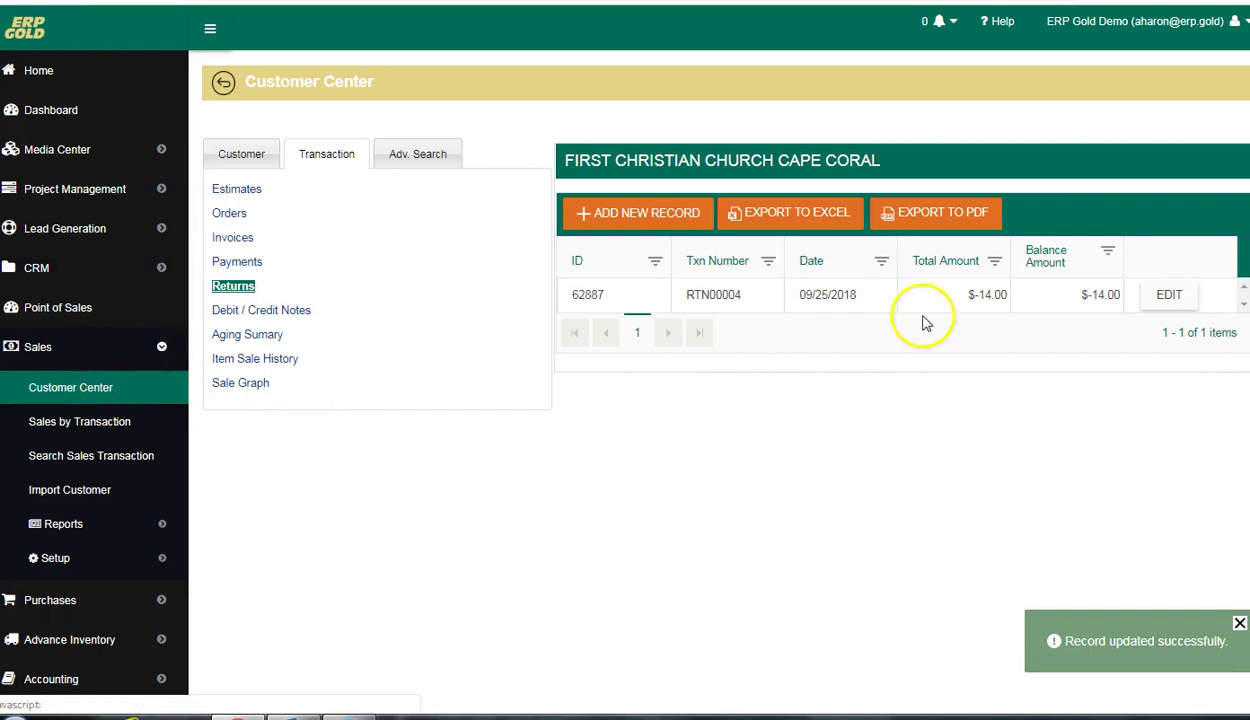
# Open the 09/25/2018 return from the customer's returns list and delete it, confirming the deletion.
pyautogui.click(1170, 296)
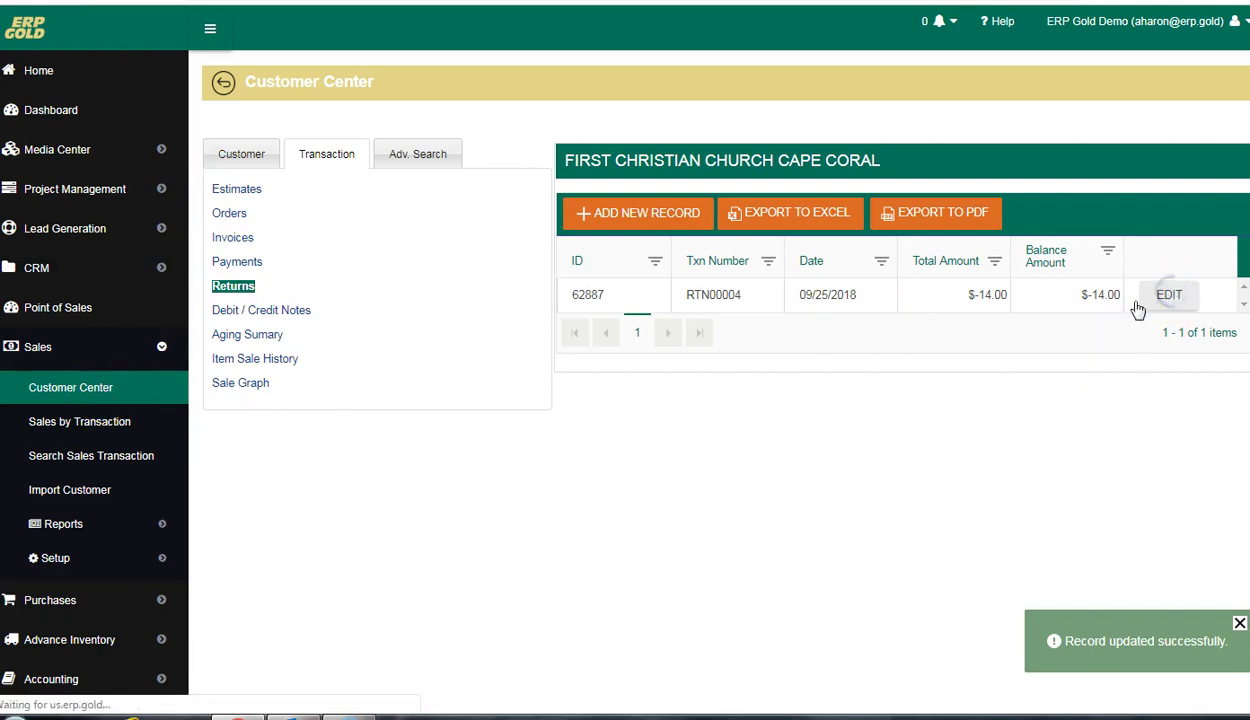
pyautogui.scroll(-3, 900, 462)
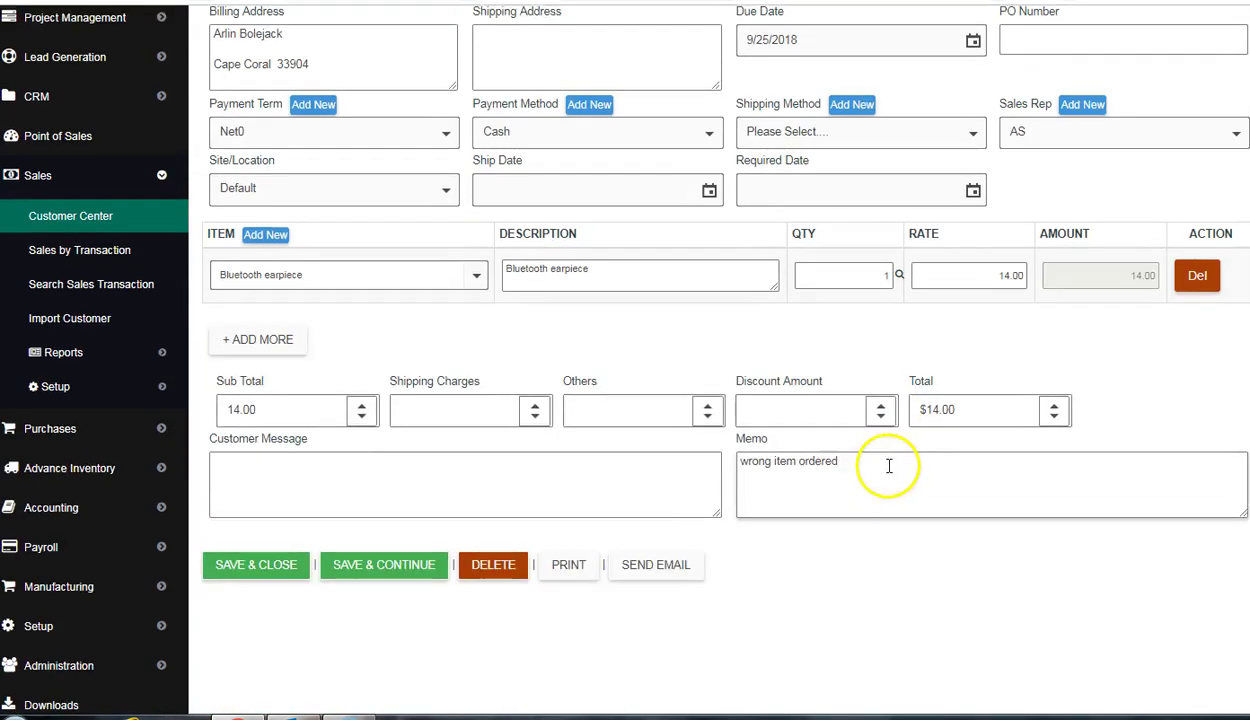
pyautogui.click(487, 563)
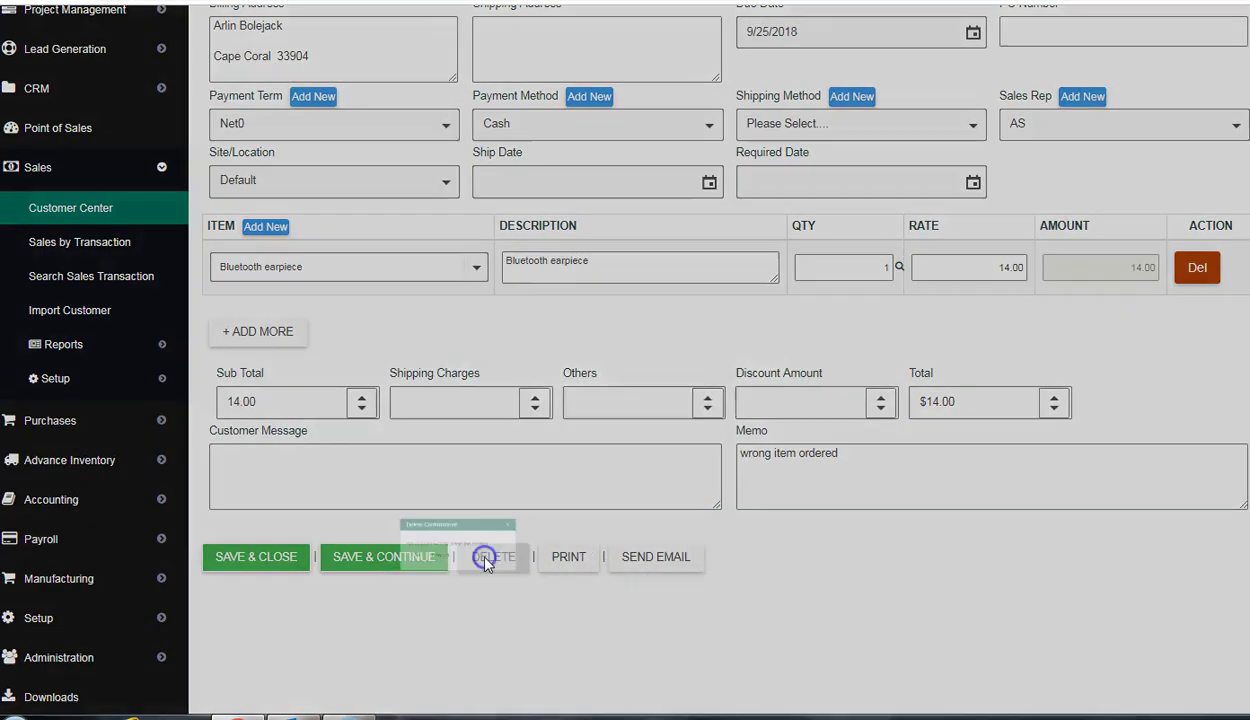
pyautogui.click(517, 388)
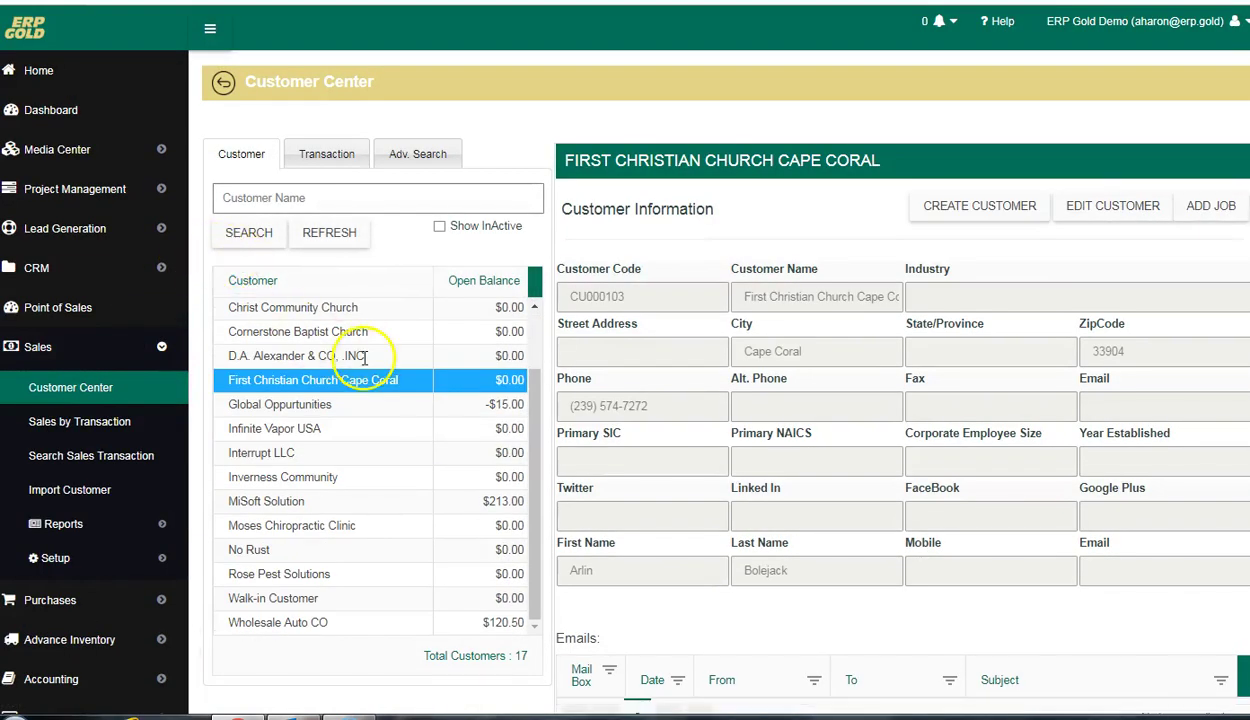
# Start a new sales return for MiSoft Solution and add the Nokia 3310 as its item.
pyautogui.scroll(-1, 396, 400)
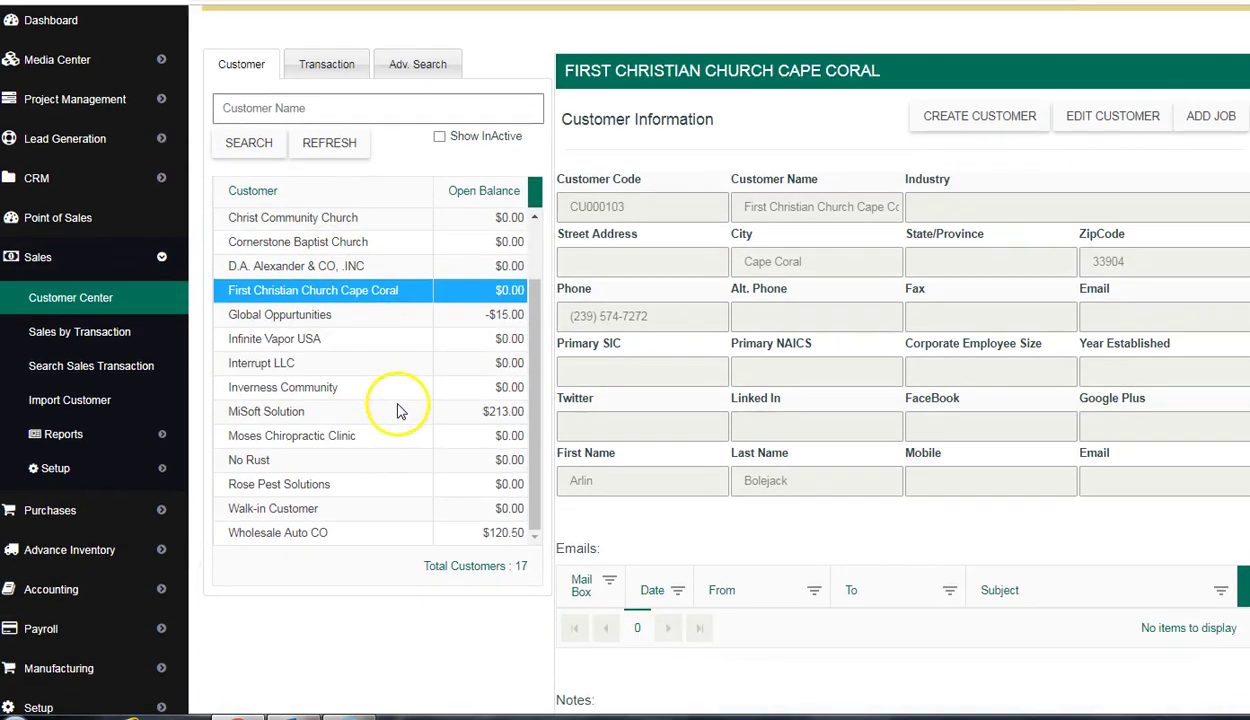
pyautogui.click(313, 416)
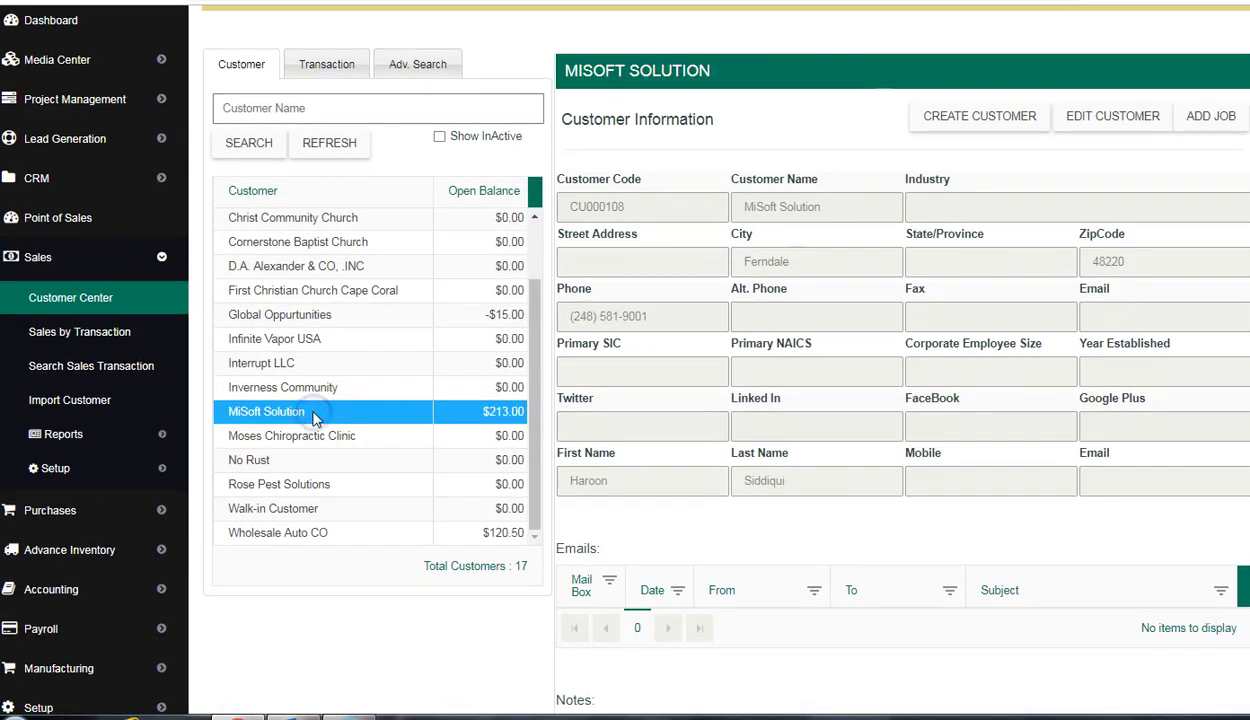
pyautogui.click(340, 68)
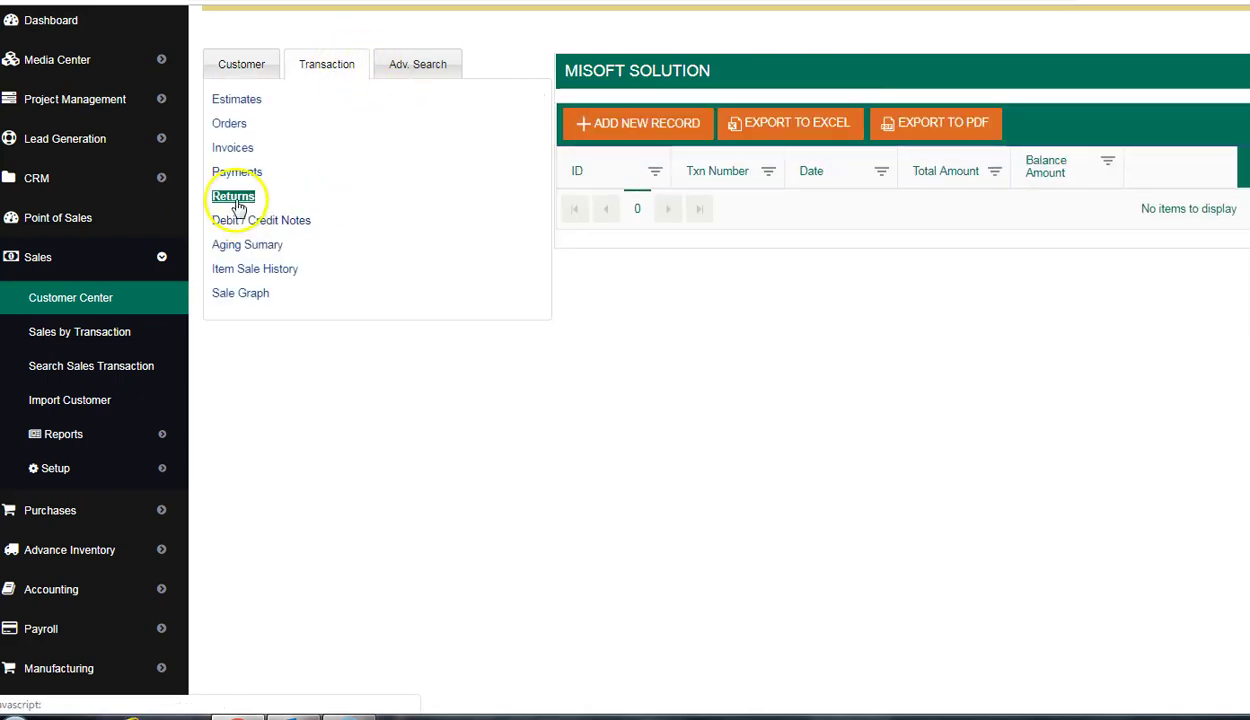
pyautogui.click(655, 122)
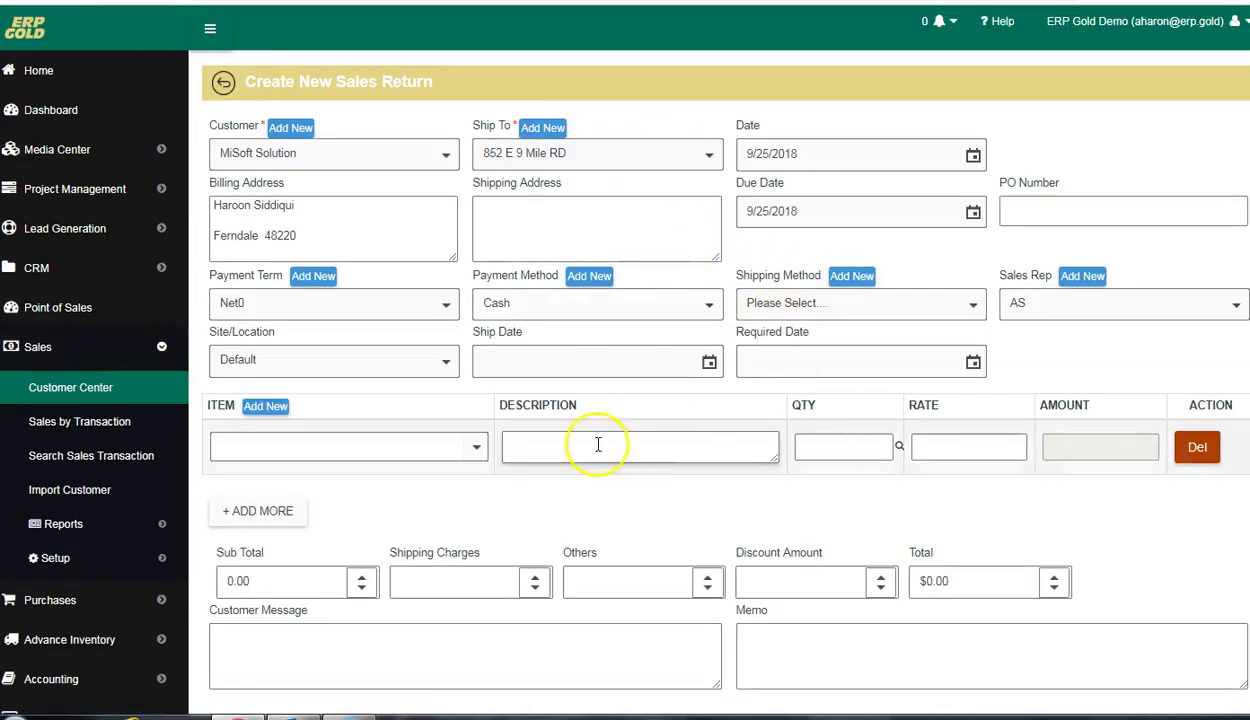
pyautogui.click(478, 449)
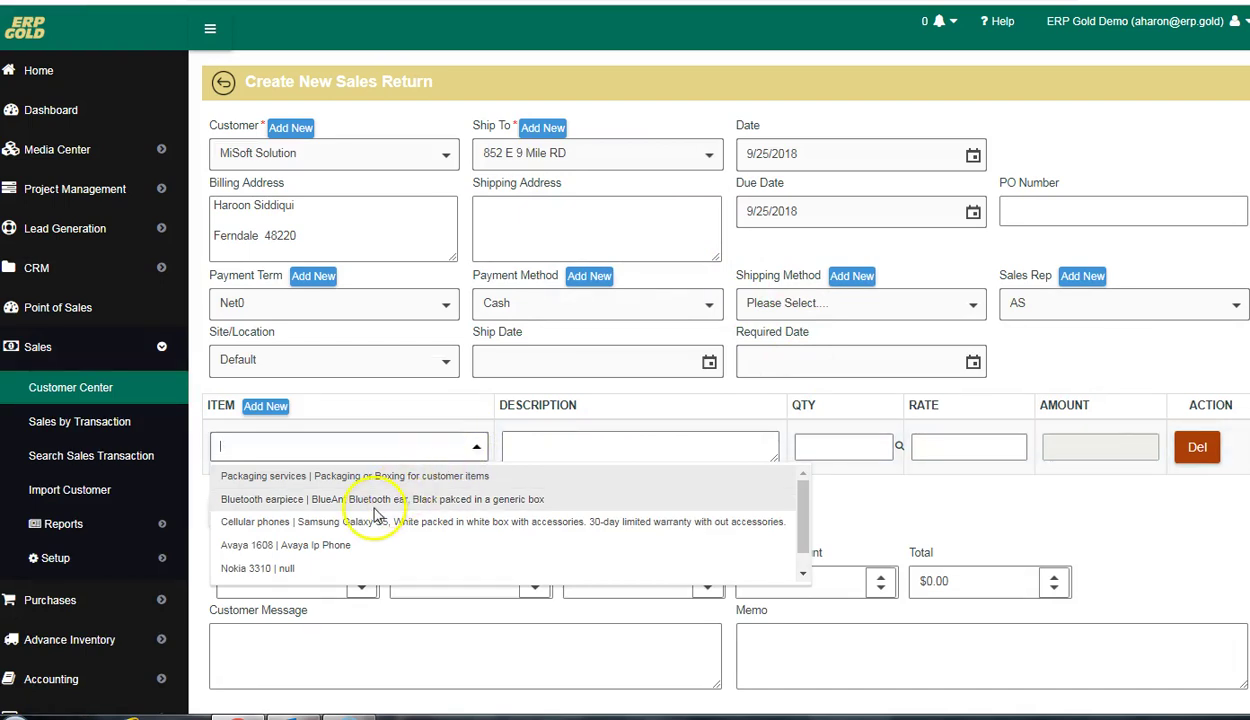
pyautogui.click(284, 567)
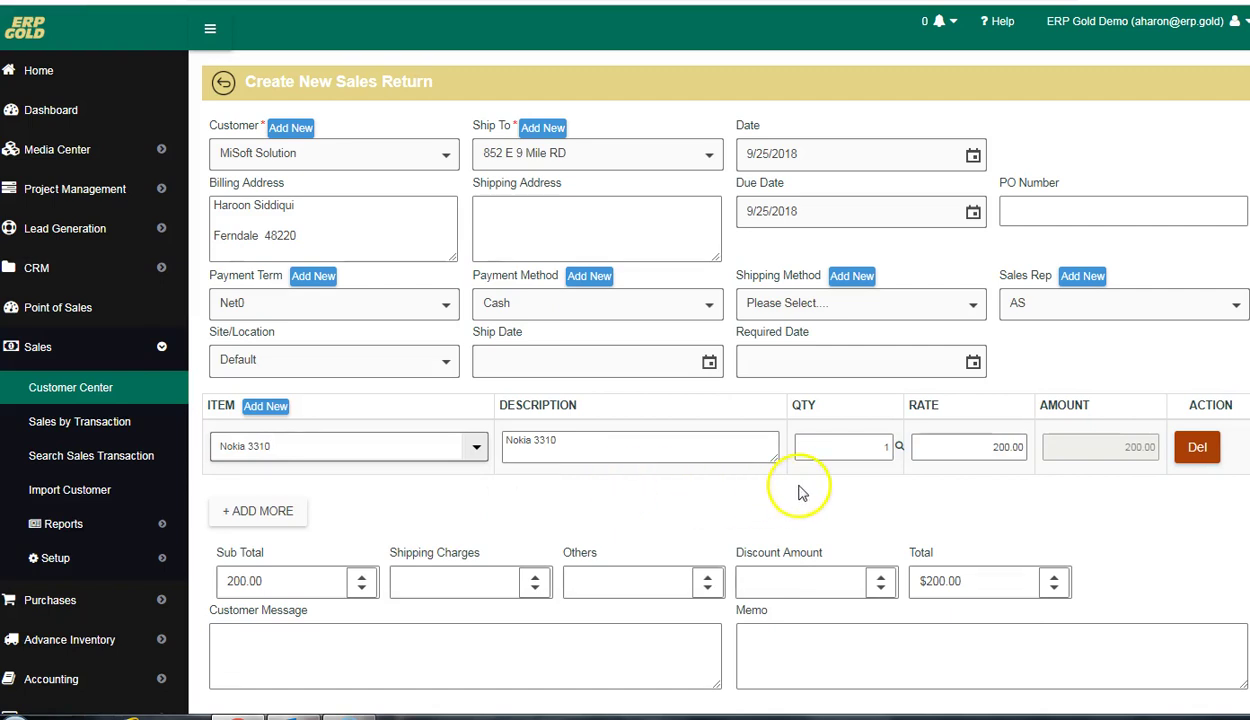
# Enter the memo "item not as described" on the MiSoft Solution return, with correct spelling.
pyautogui.scroll(-2, 800, 490)
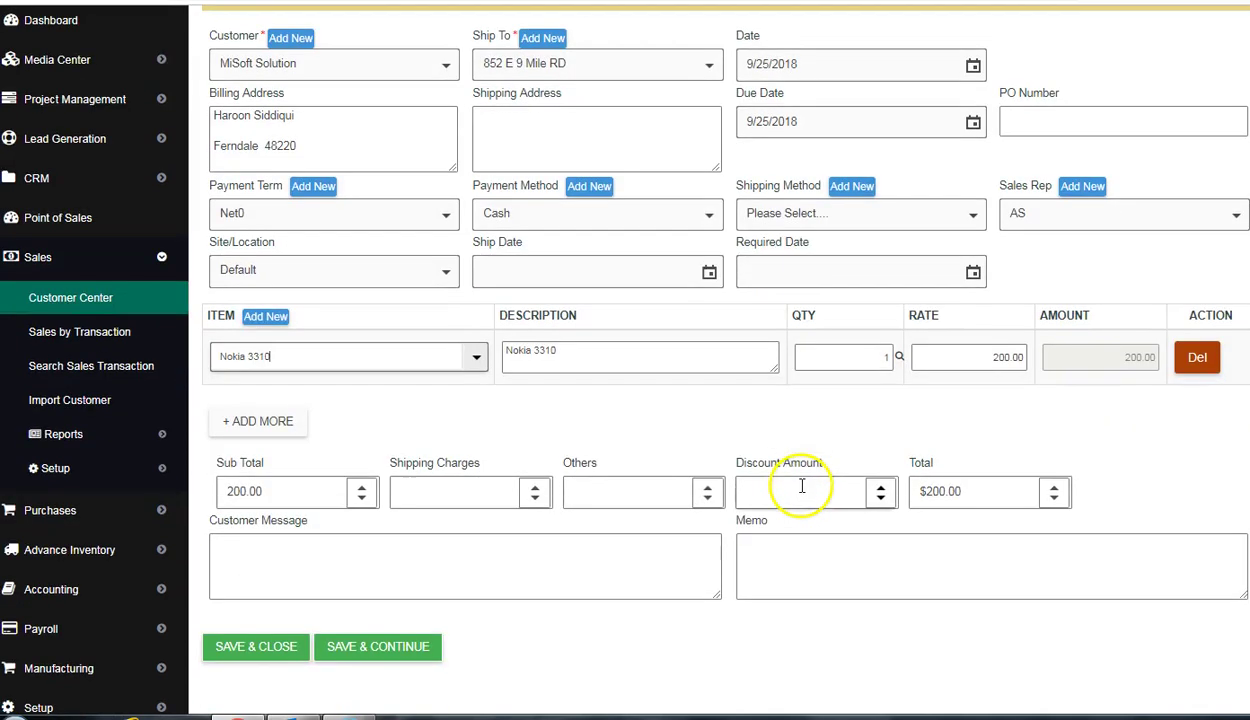
pyautogui.click(777, 543)
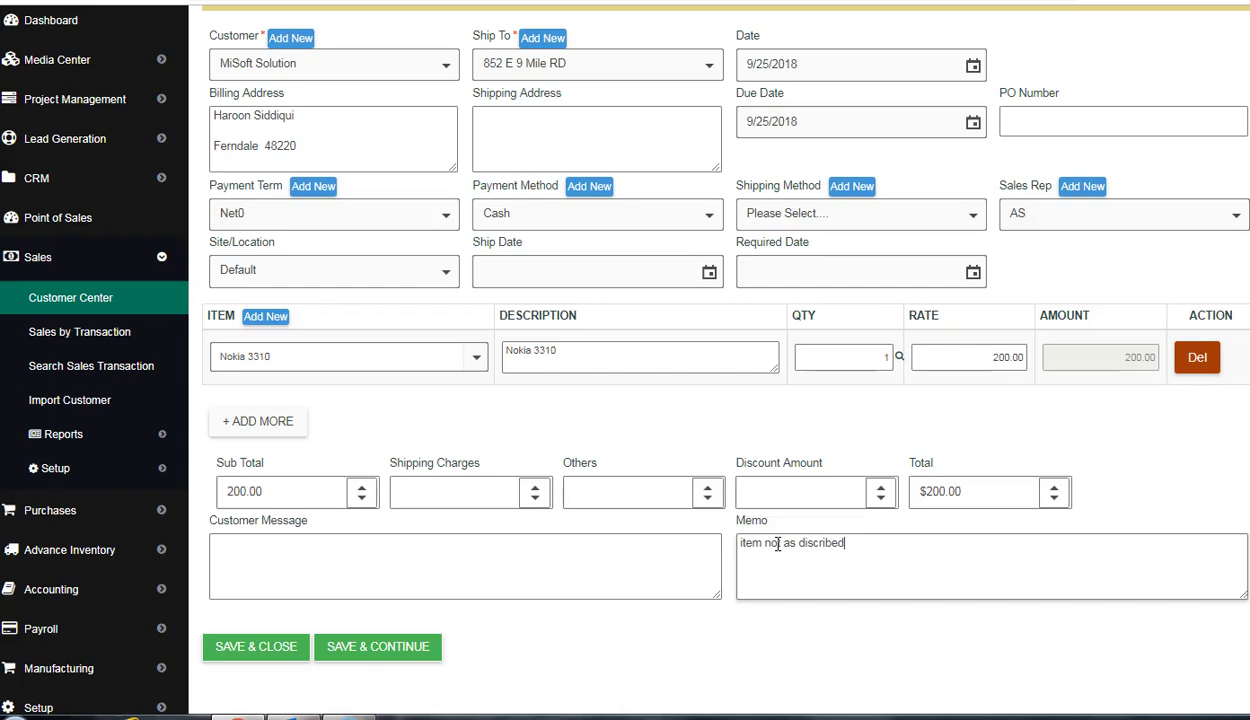
pyautogui.click(803, 543)
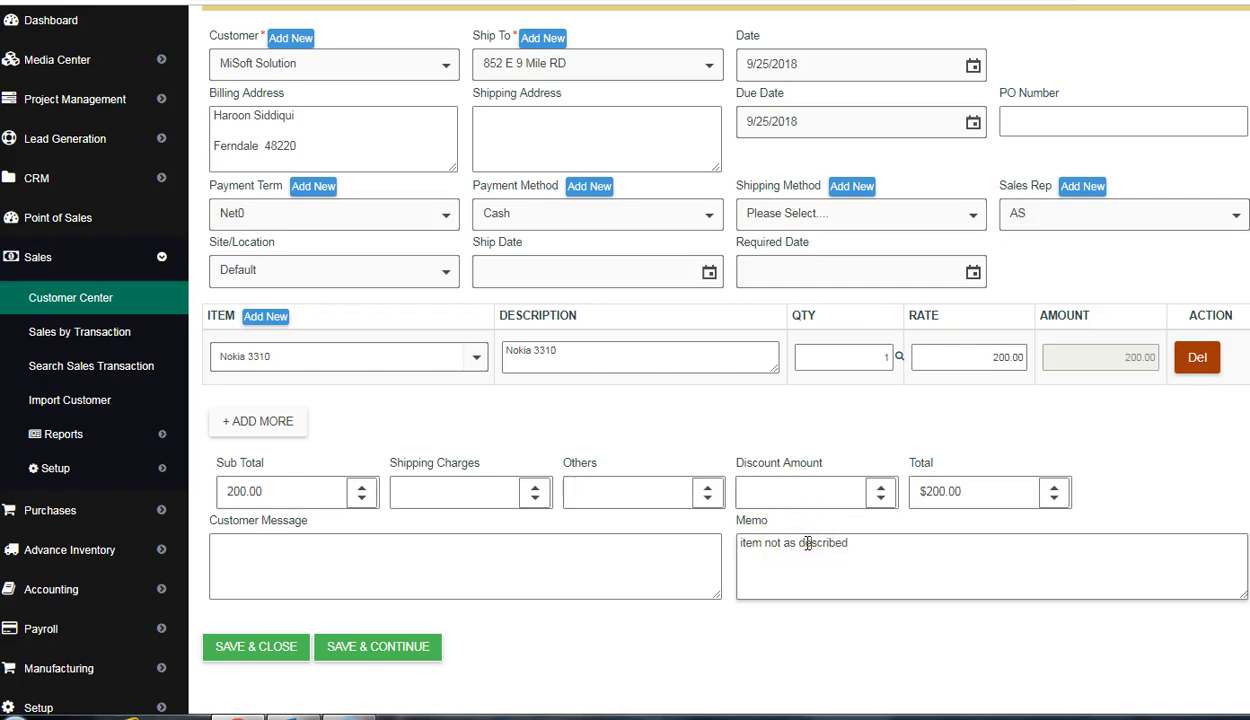
# Save the MiSoft Solution return while keeping it open, and review its printable return report.
pyautogui.click(340, 650)
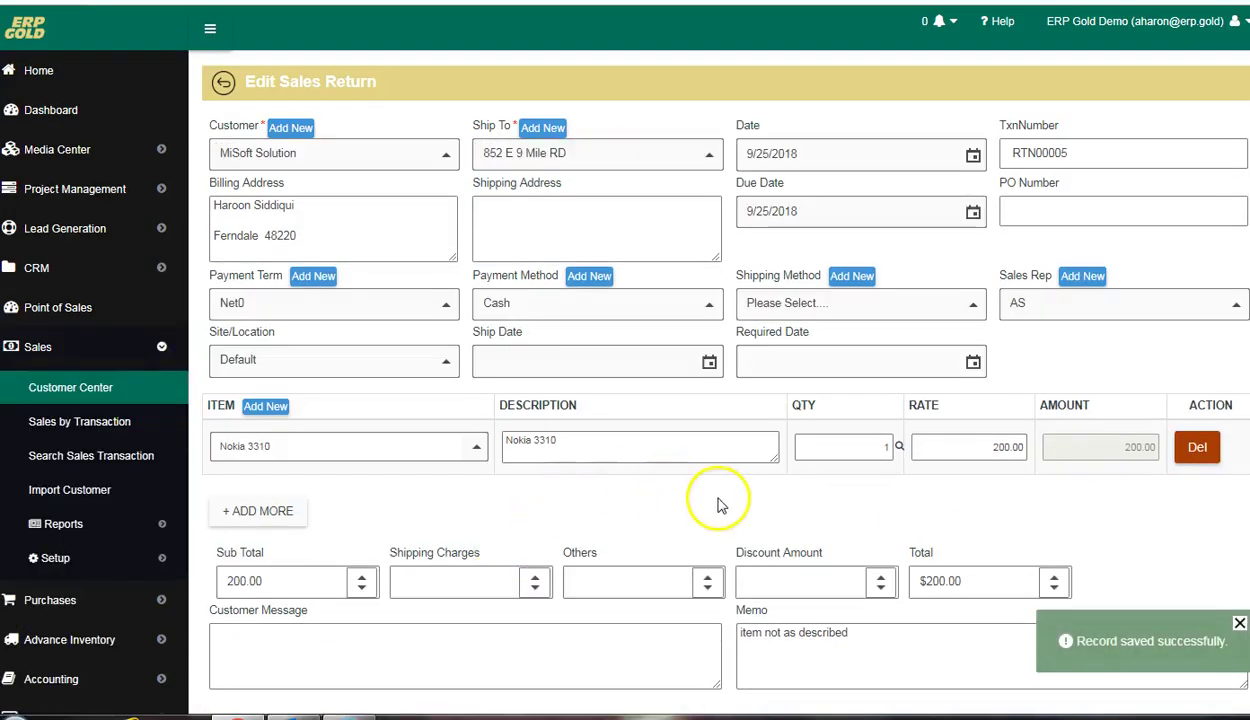
pyautogui.scroll(-2, 714, 508)
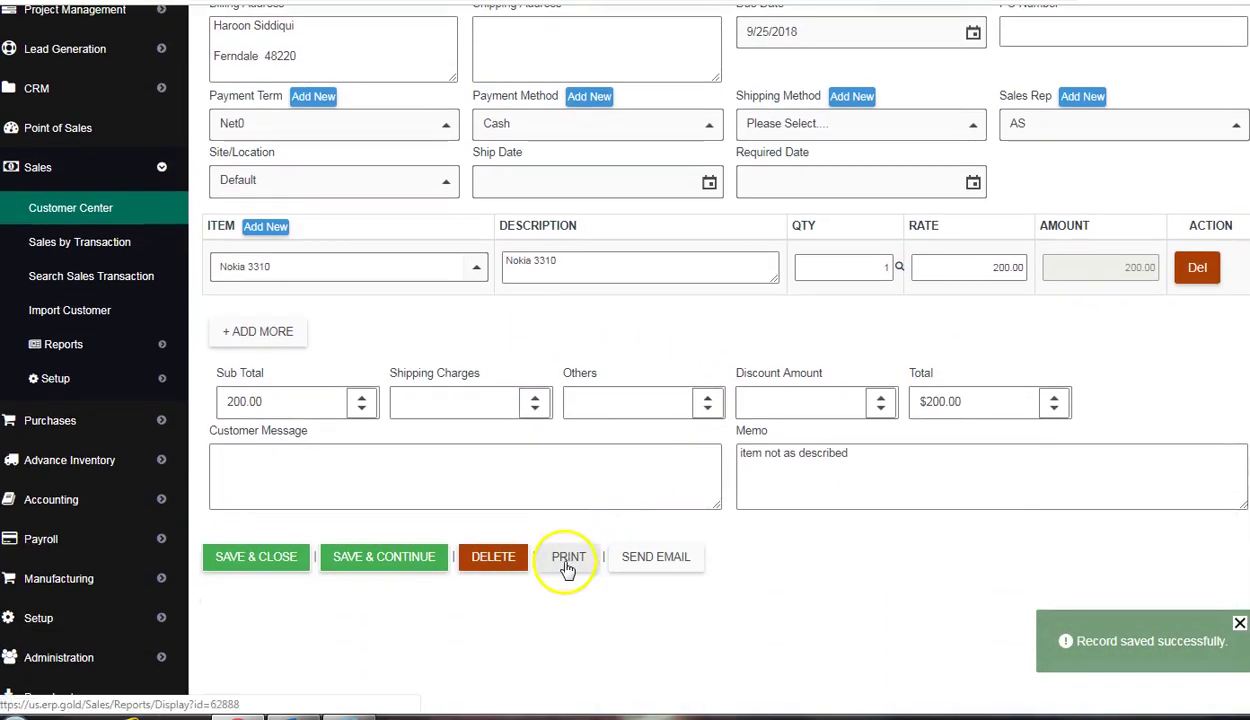
pyautogui.click(568, 557)
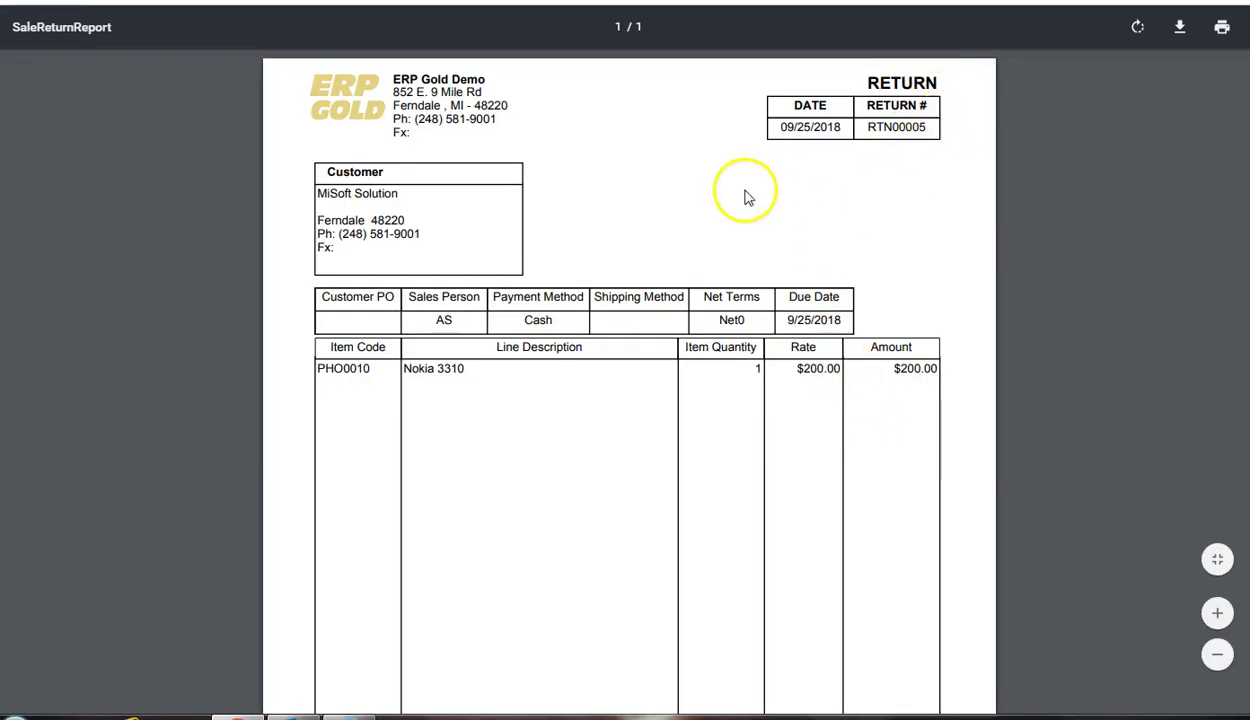
pyautogui.scroll(-3, 650, 400)
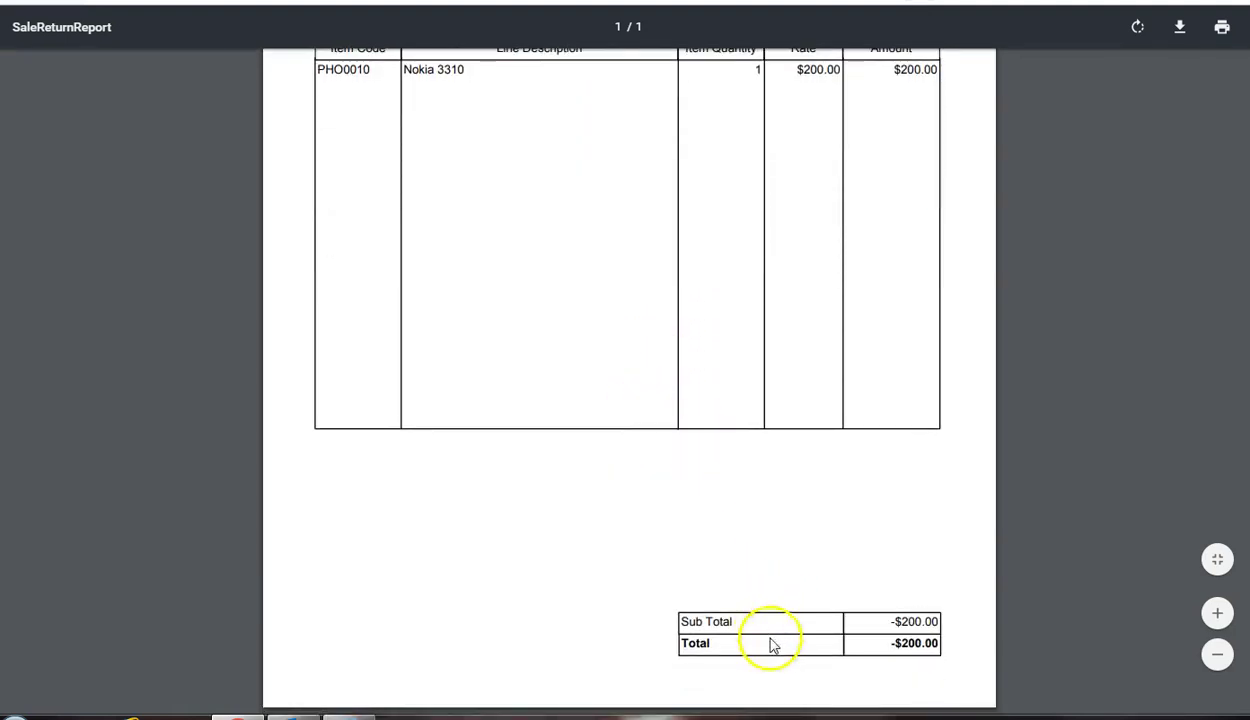
pyautogui.scroll(3, 930, 600)
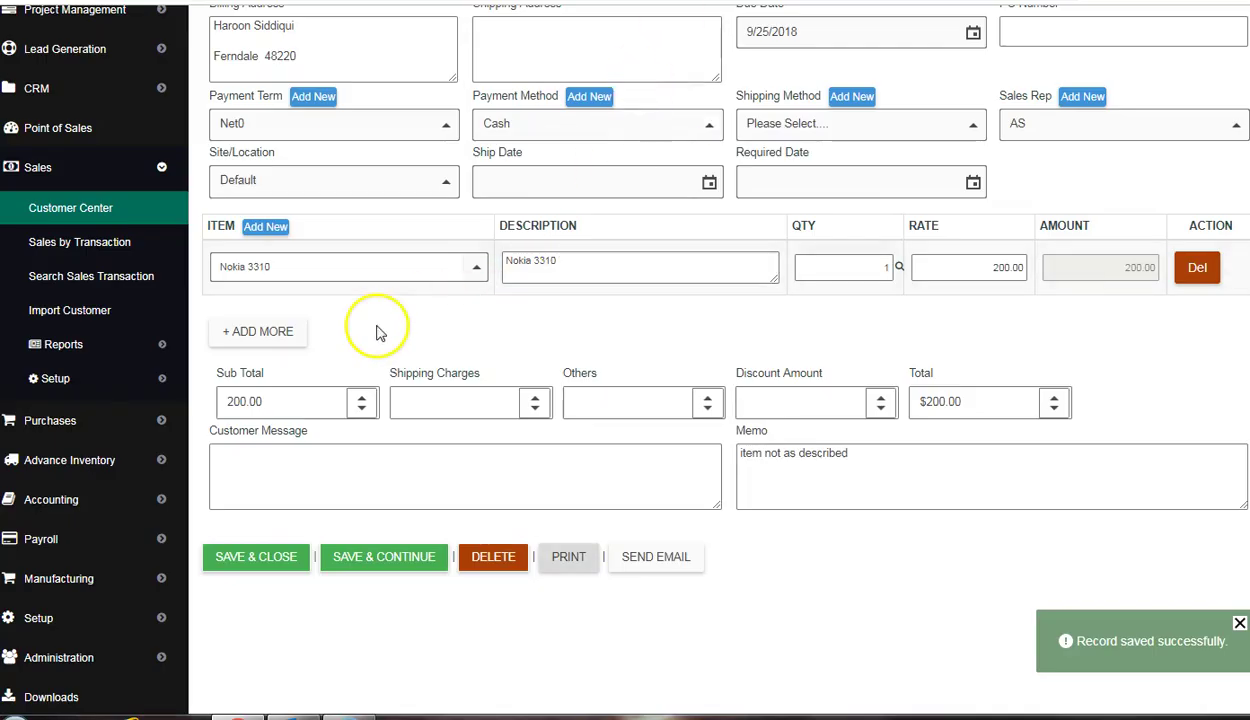
pyautogui.scroll(3, 393, 497)
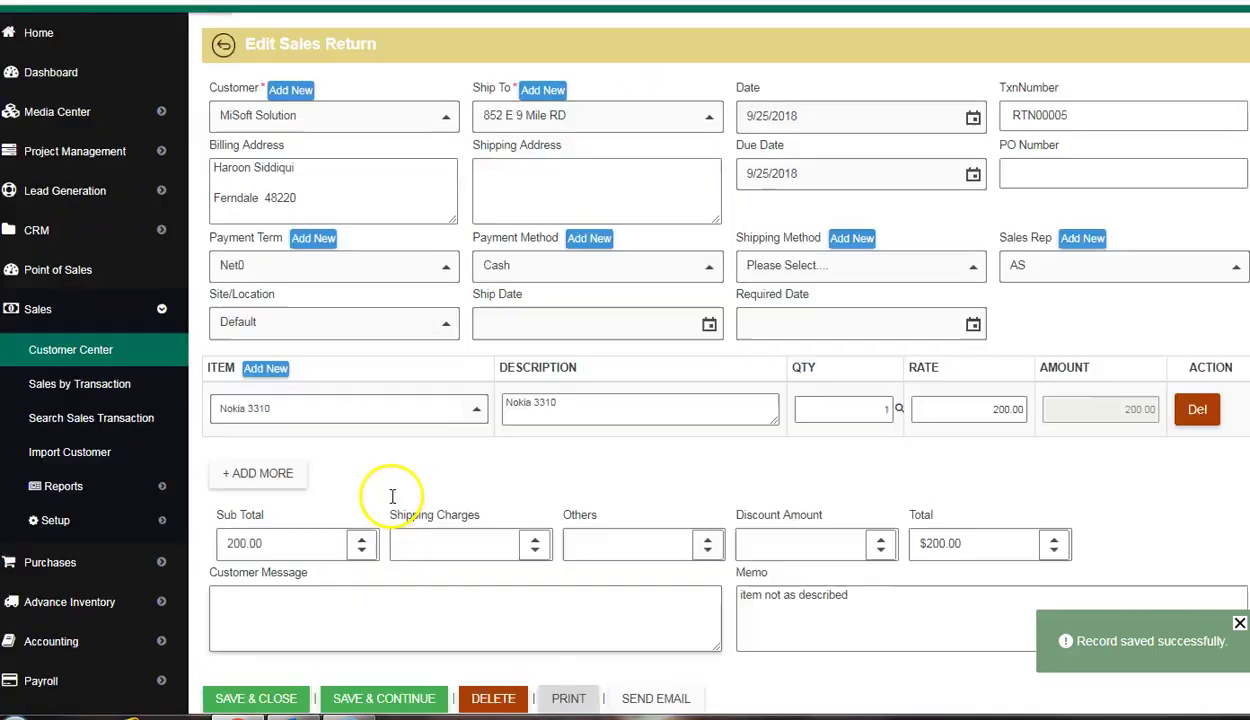
# Check MiSoft Solution's returns in Customer Center, and open a receipt allocation from a new payment record.
pyautogui.click(87, 390)
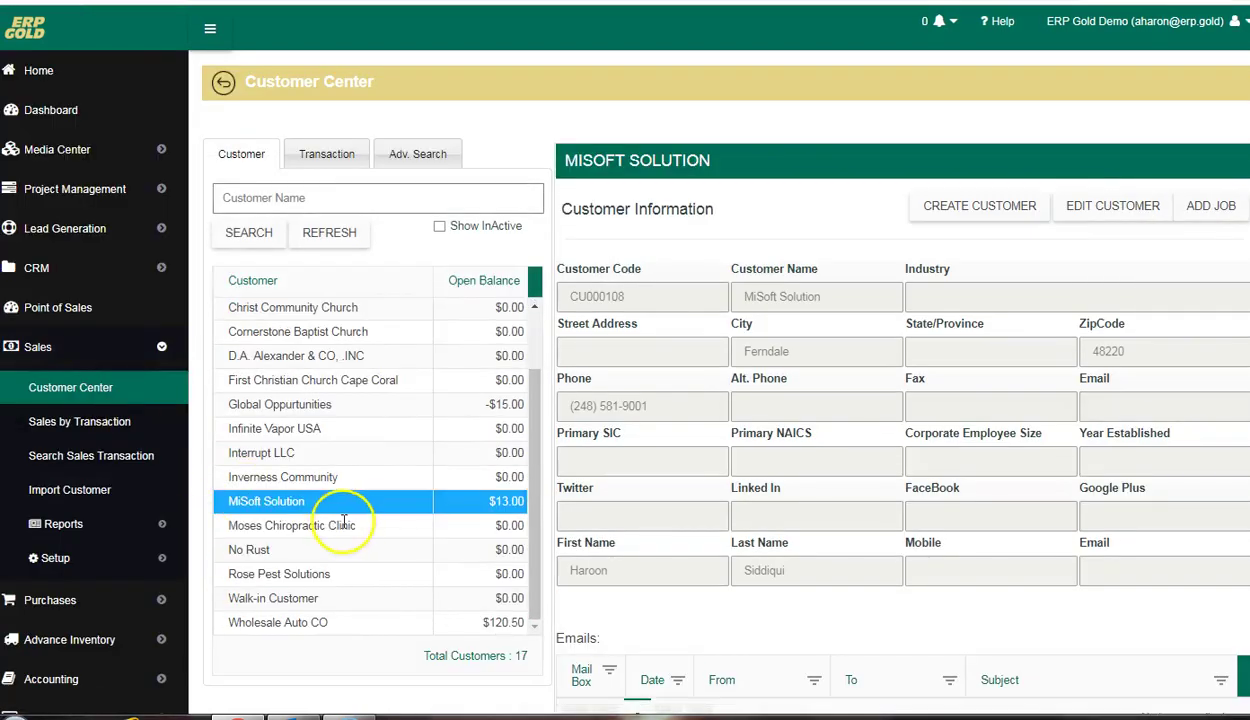
pyautogui.click(326, 156)
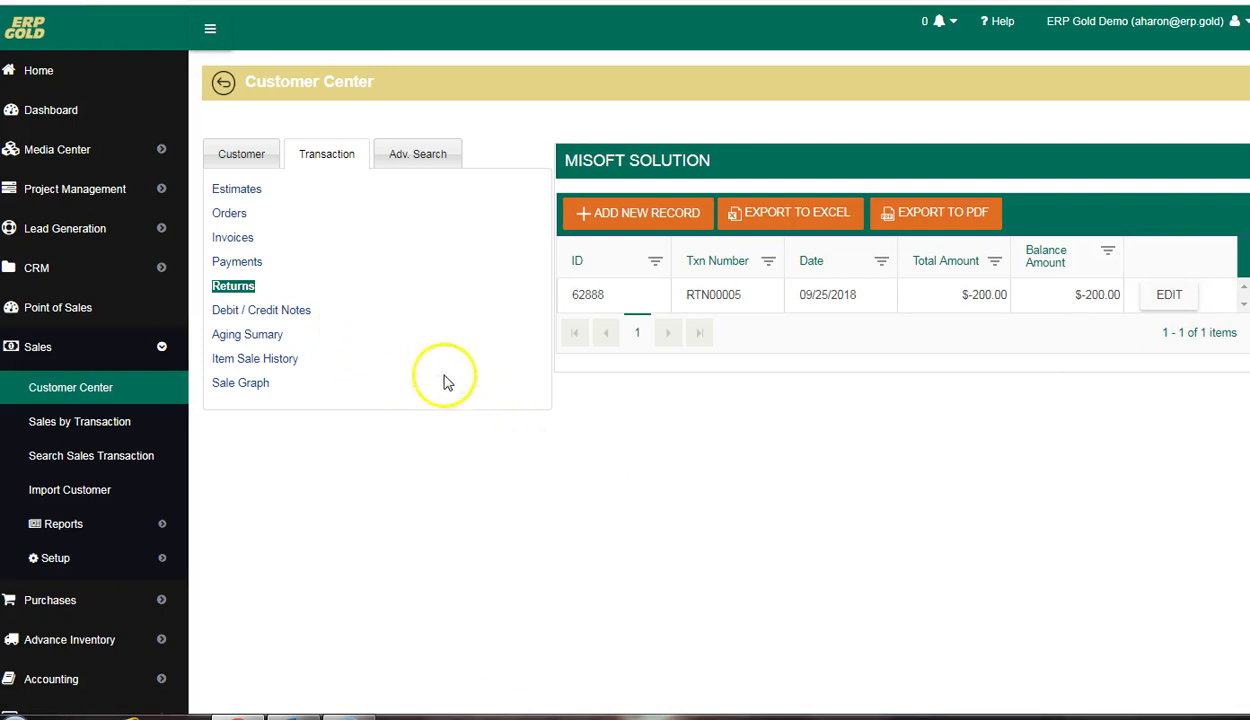
pyautogui.click(238, 262)
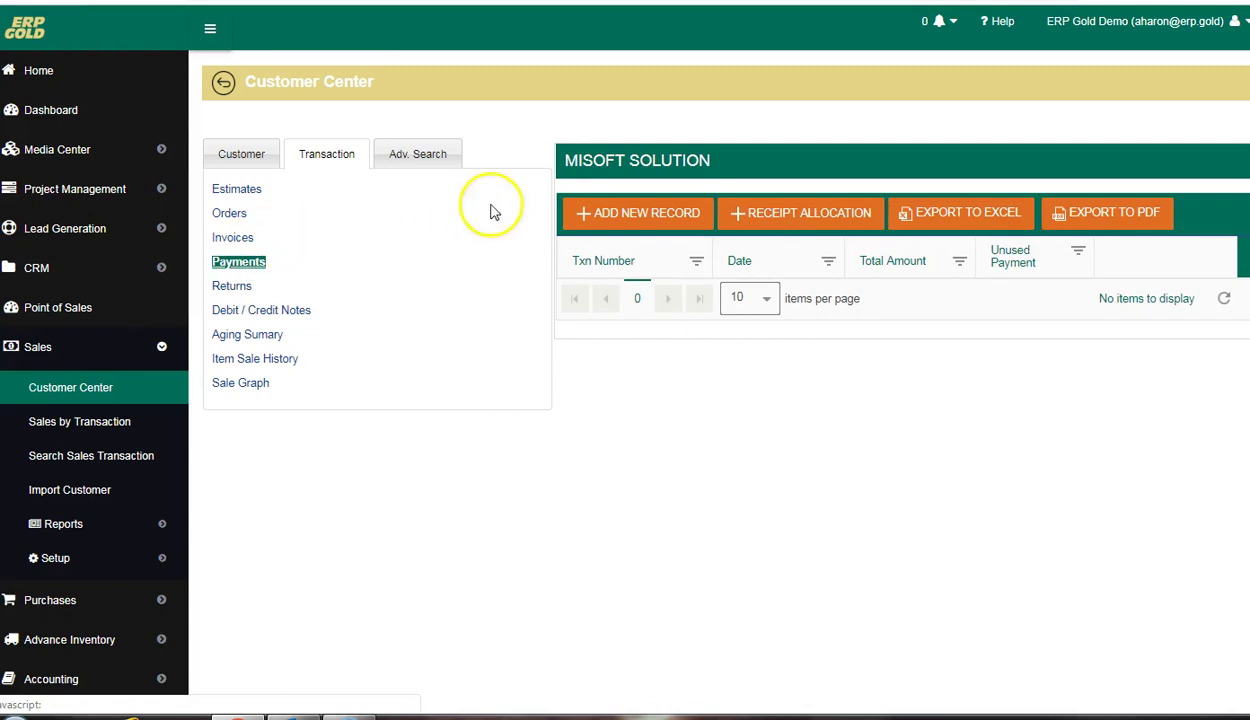
pyautogui.click(617, 217)
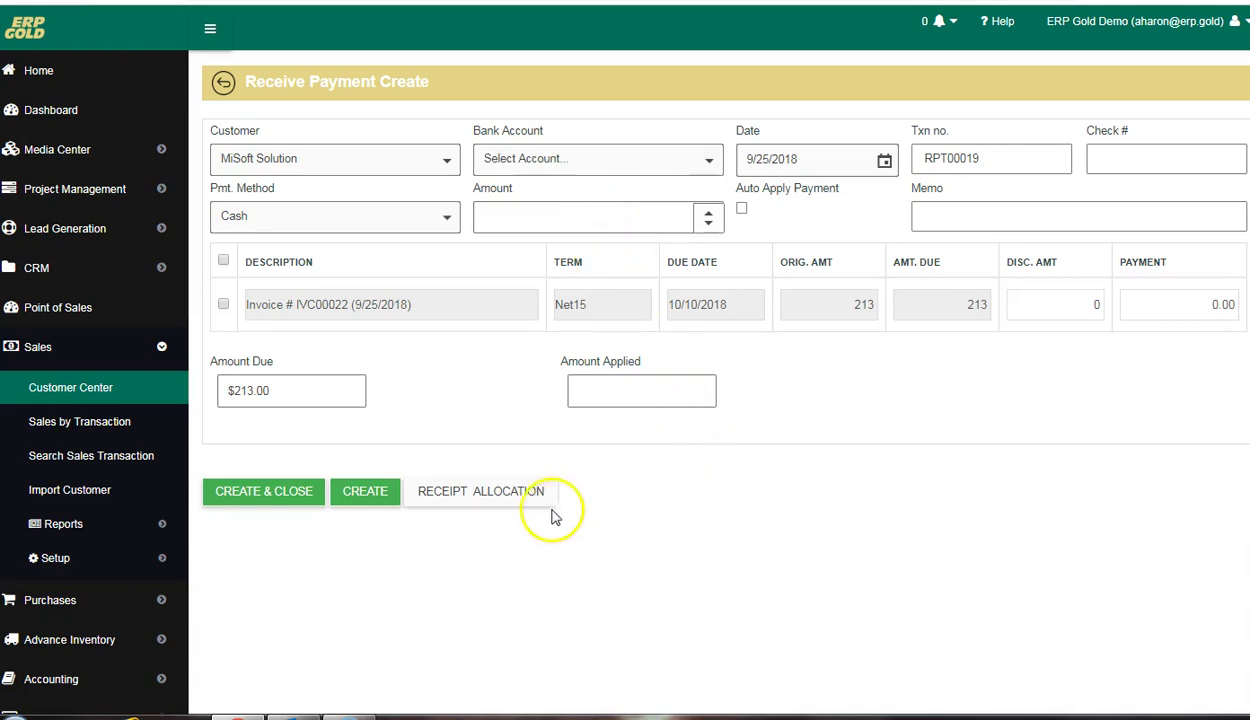
pyautogui.click(477, 493)
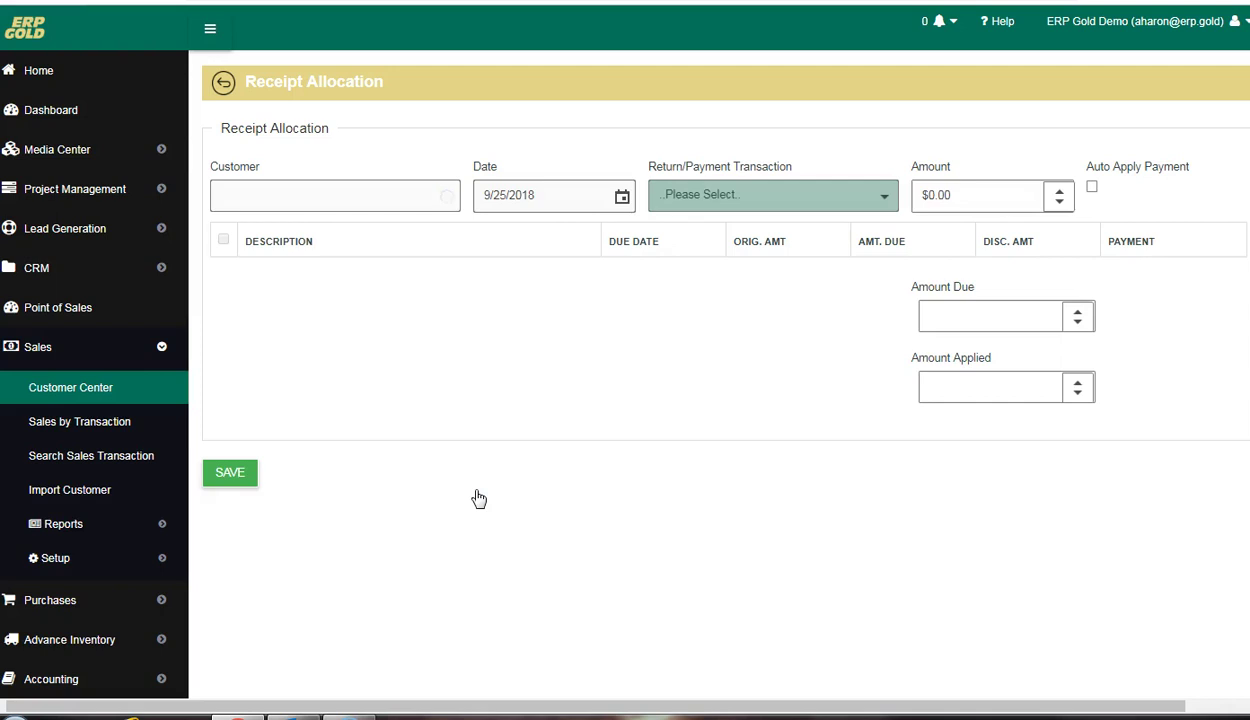
# Allocate the $200.00 sales return to MiSoft Solution's 9/25/2018 invoice and save the allocation.
pyautogui.click(886, 194)
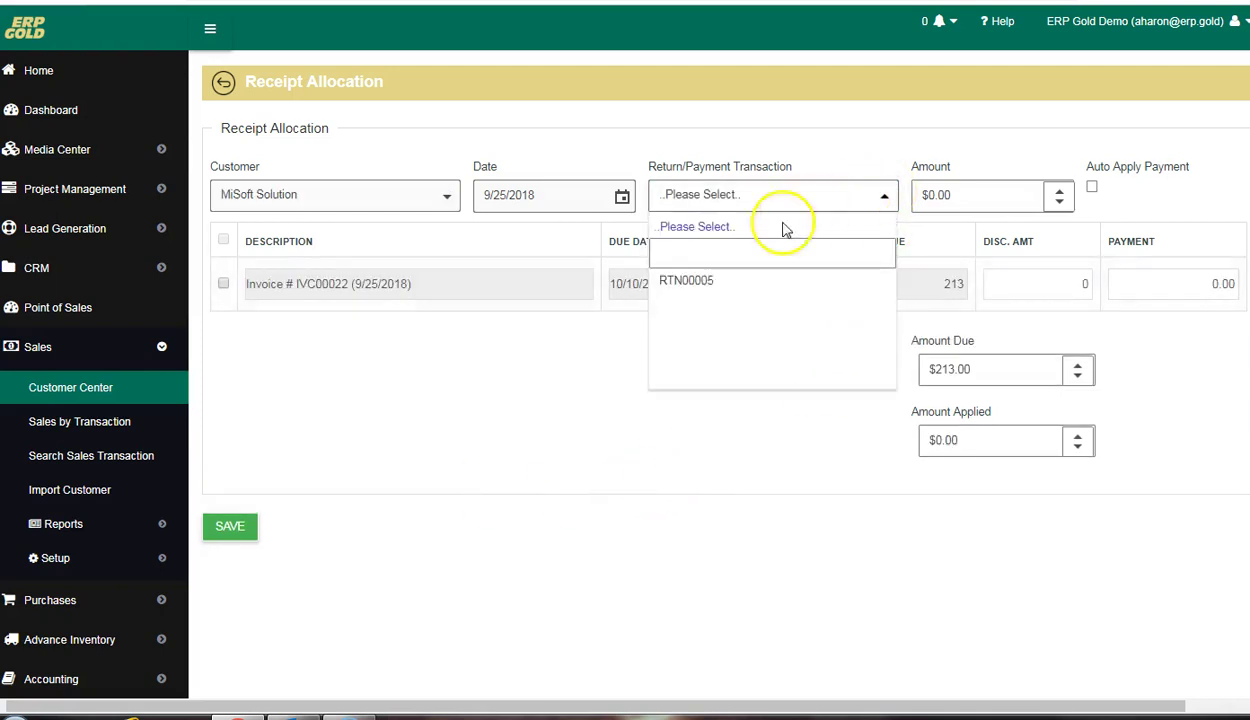
pyautogui.click(705, 283)
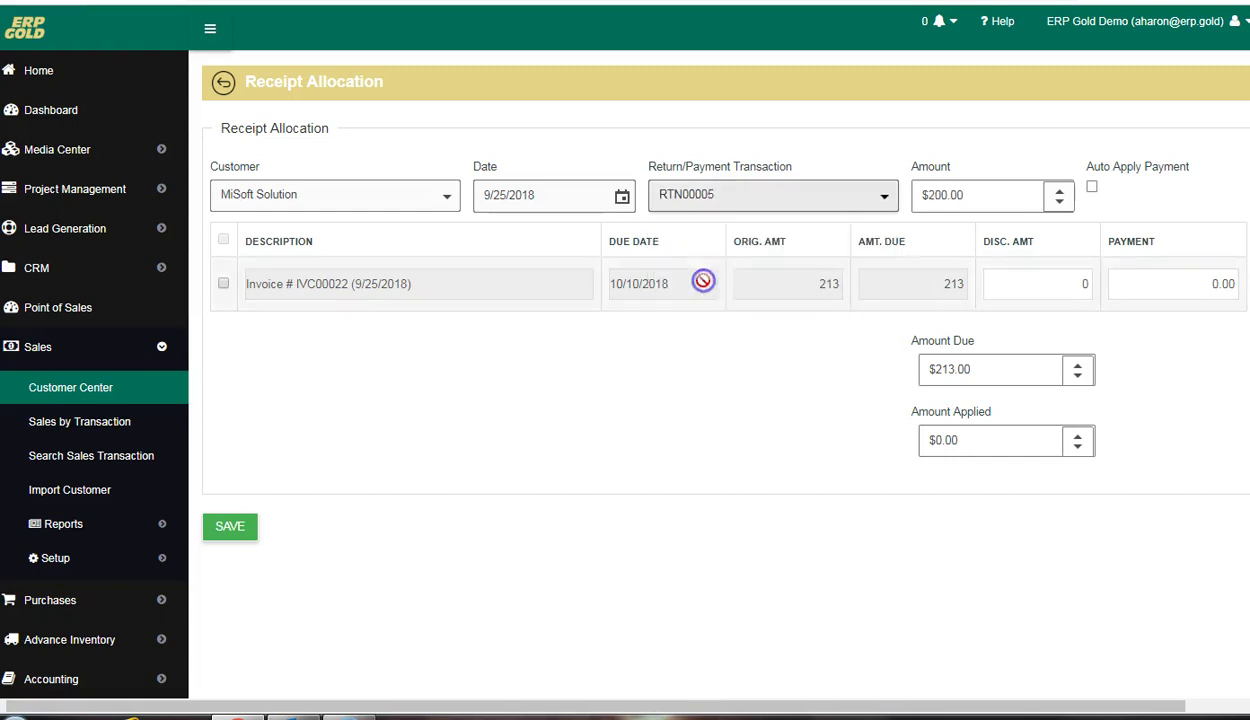
pyautogui.click(223, 284)
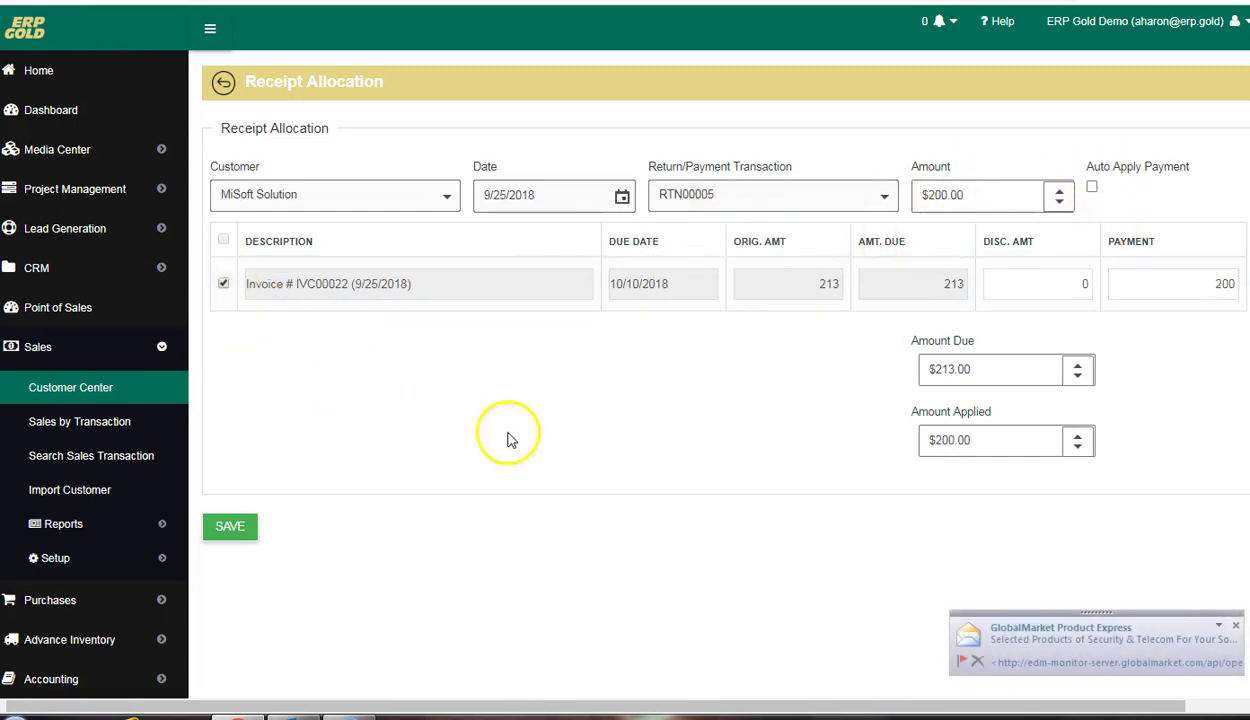
pyautogui.click(230, 528)
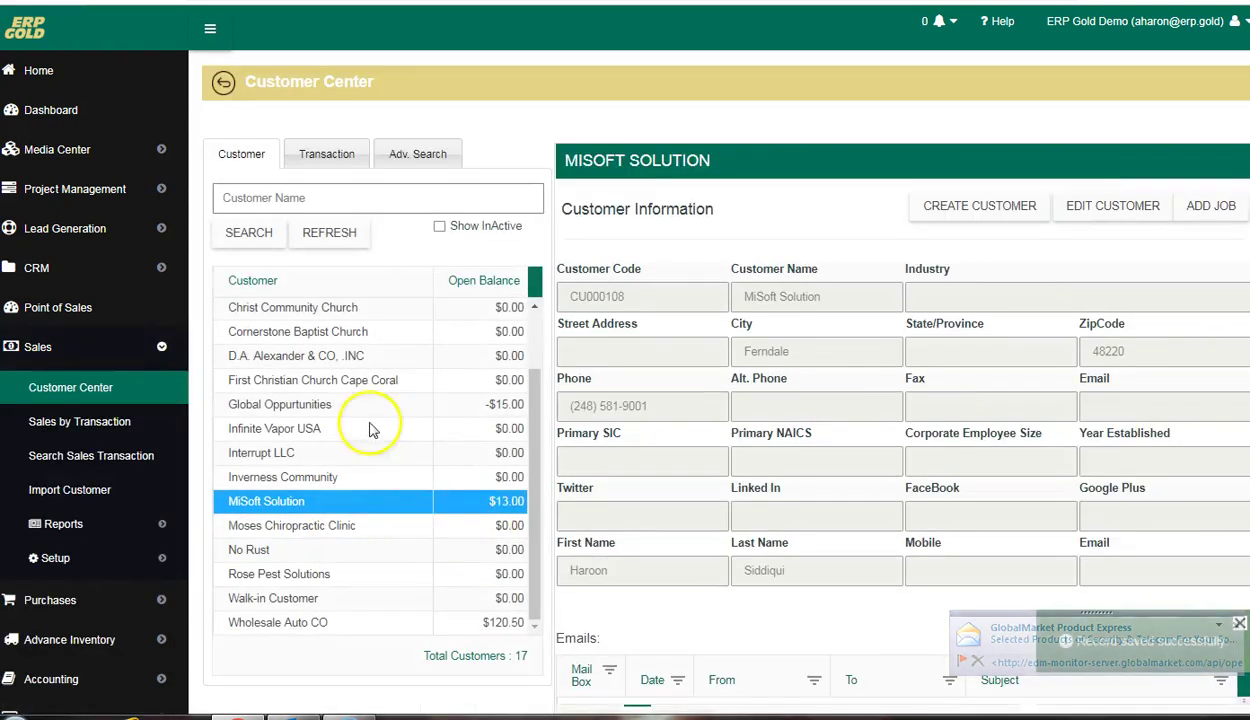
# Check MiSoft Solution's returns and invoices, and examine the receipts and credits applied to the 09/25/2018 invoice.
pyautogui.click(326, 156)
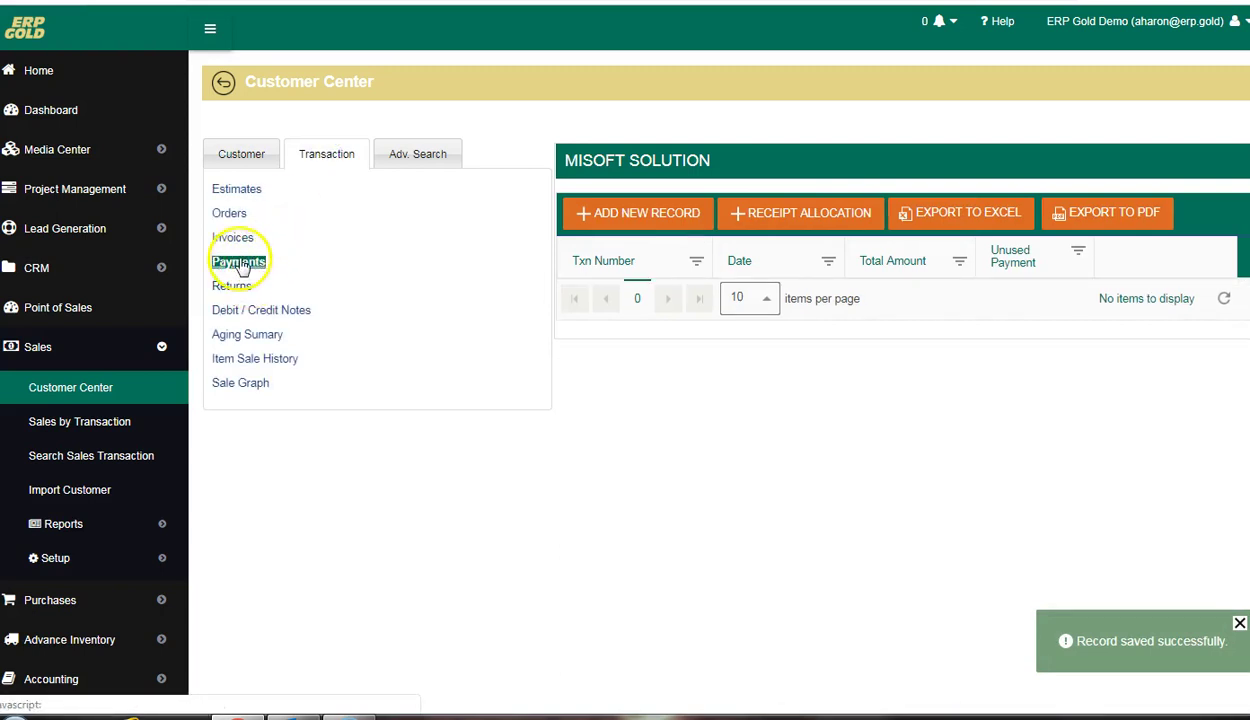
pyautogui.click(232, 288)
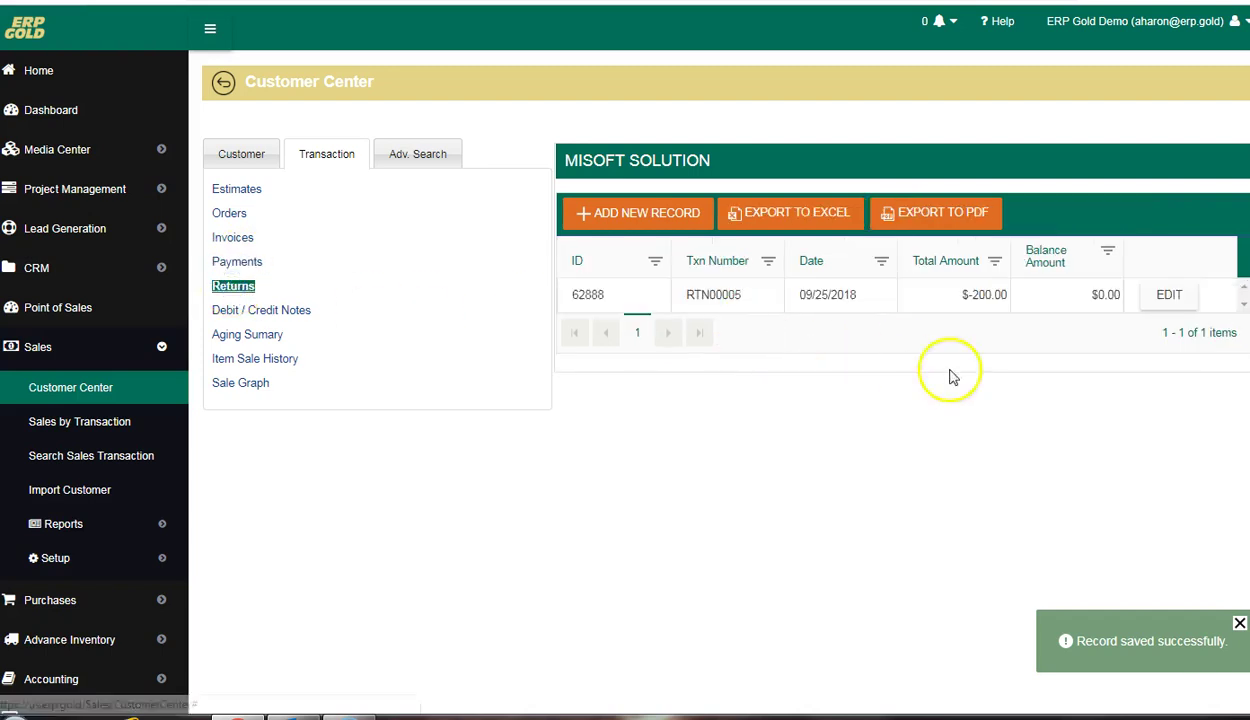
pyautogui.click(233, 242)
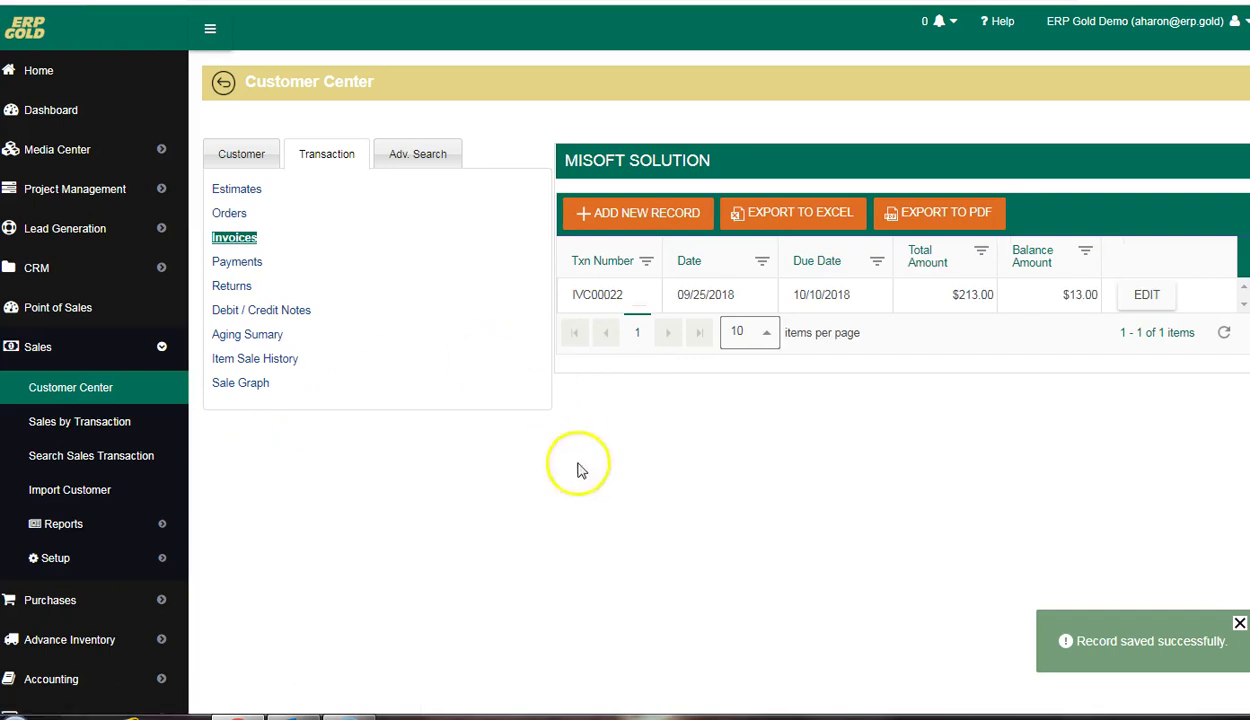
pyautogui.click(1148, 297)
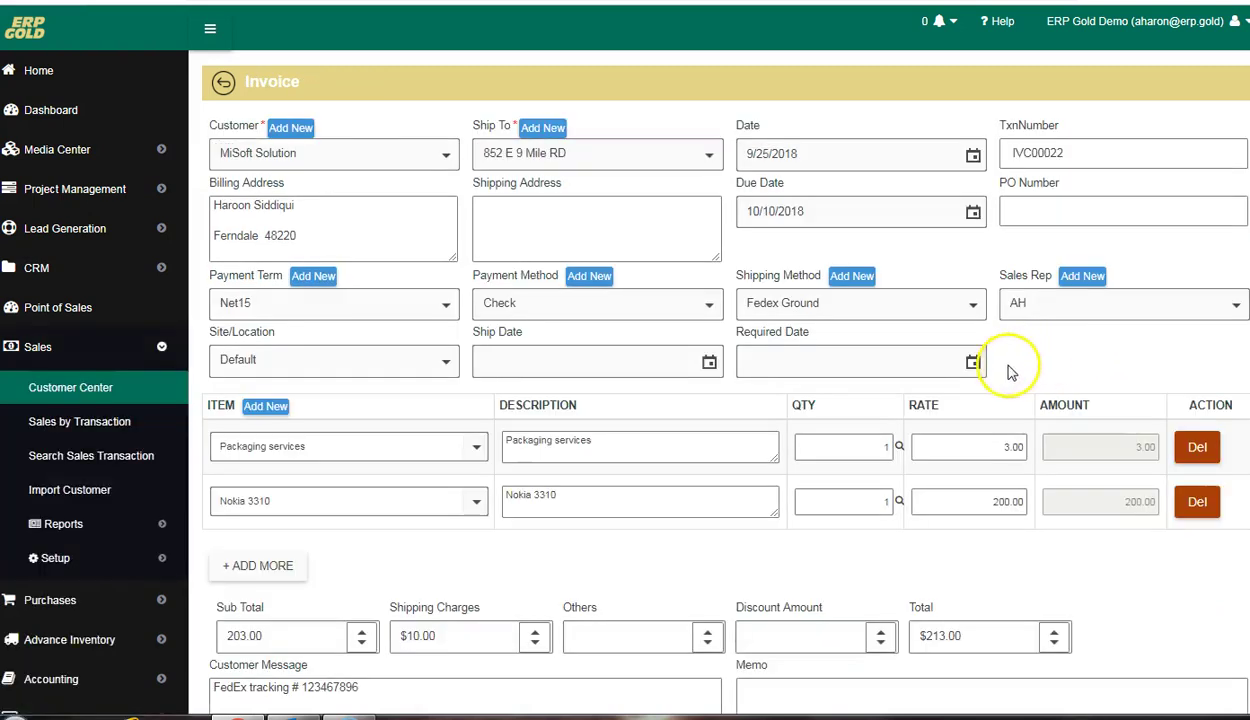
pyautogui.scroll(-3, 937, 363)
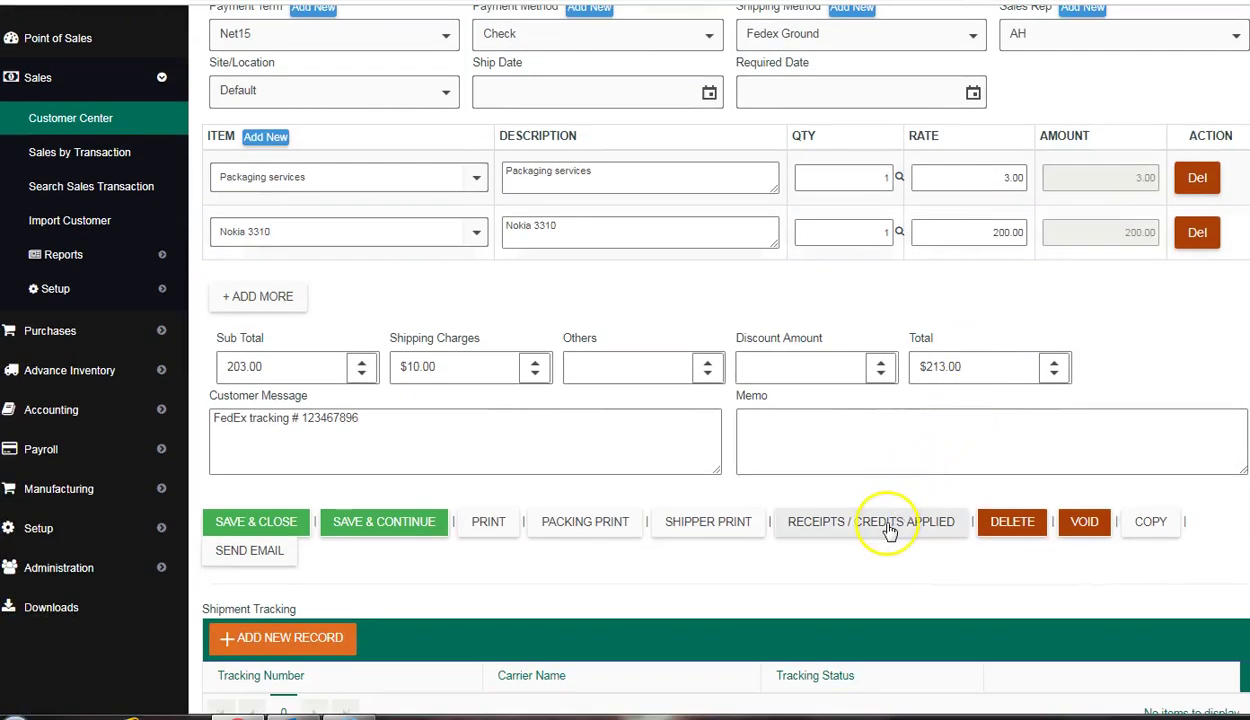
pyautogui.click(896, 527)
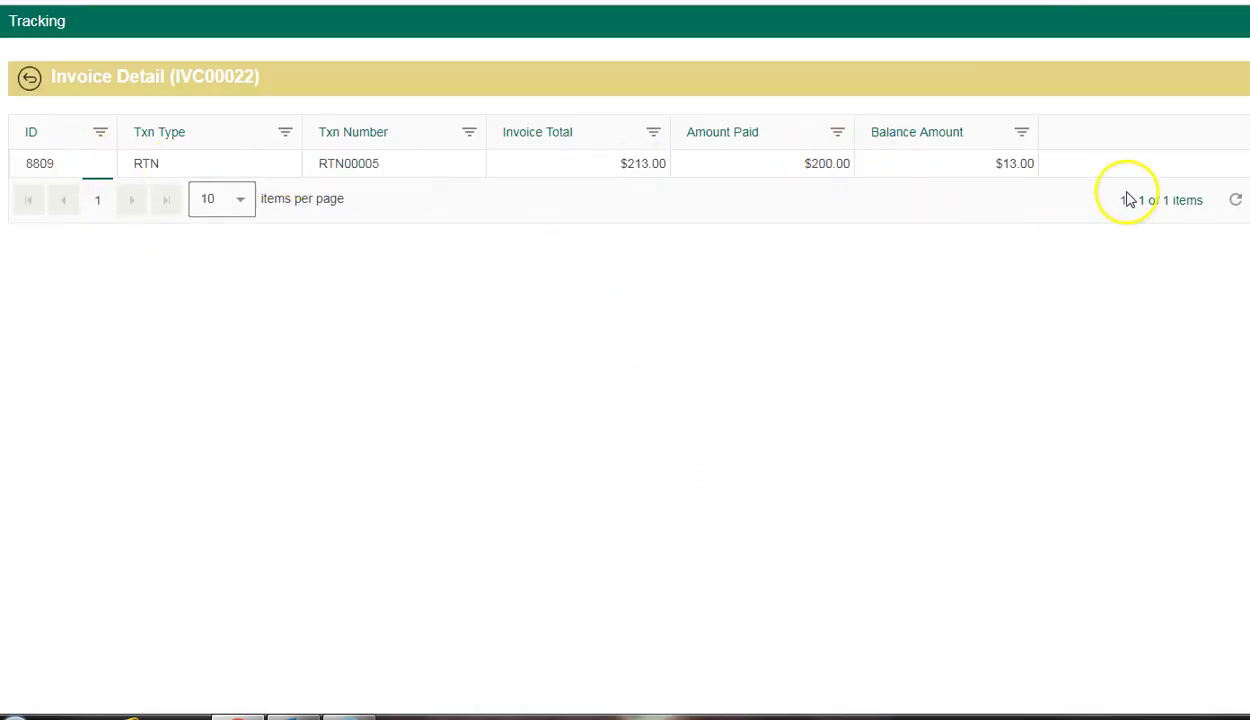
pyautogui.click(30, 80)
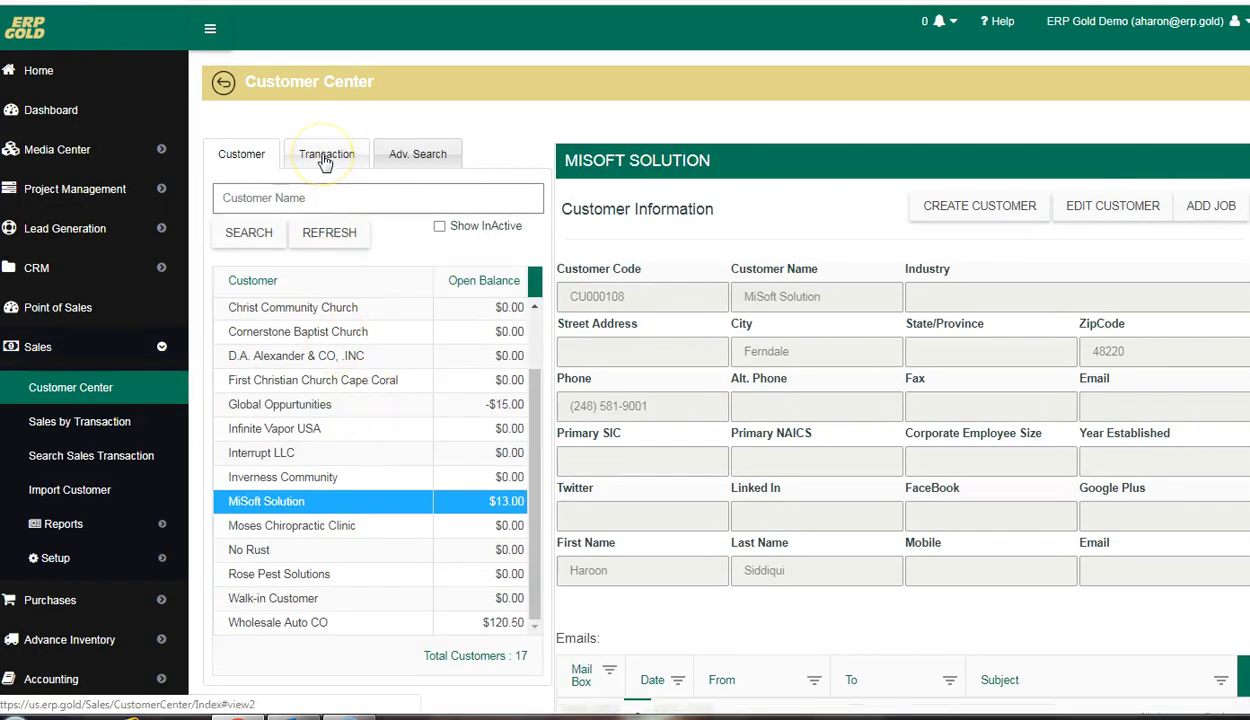
# Start a new credit memo for MiSoft Solution with an amount of 13.00.
pyautogui.click(323, 157)
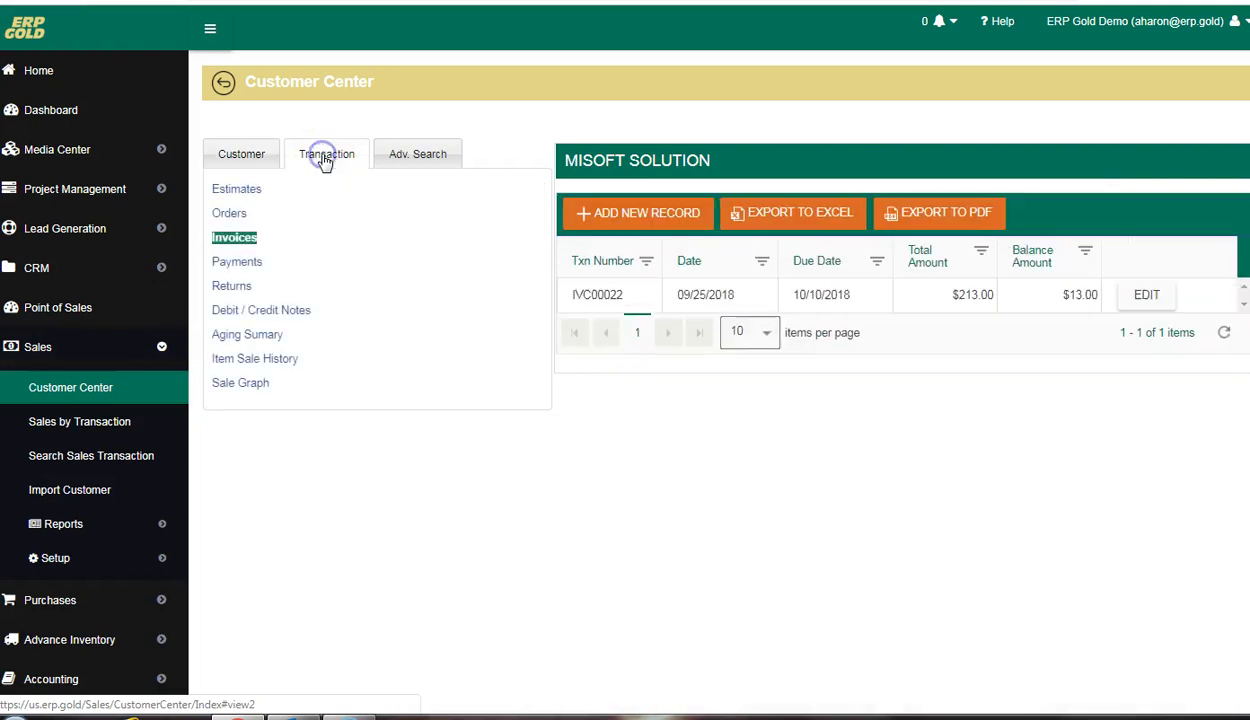
pyautogui.click(284, 313)
pyautogui.click(628, 214)
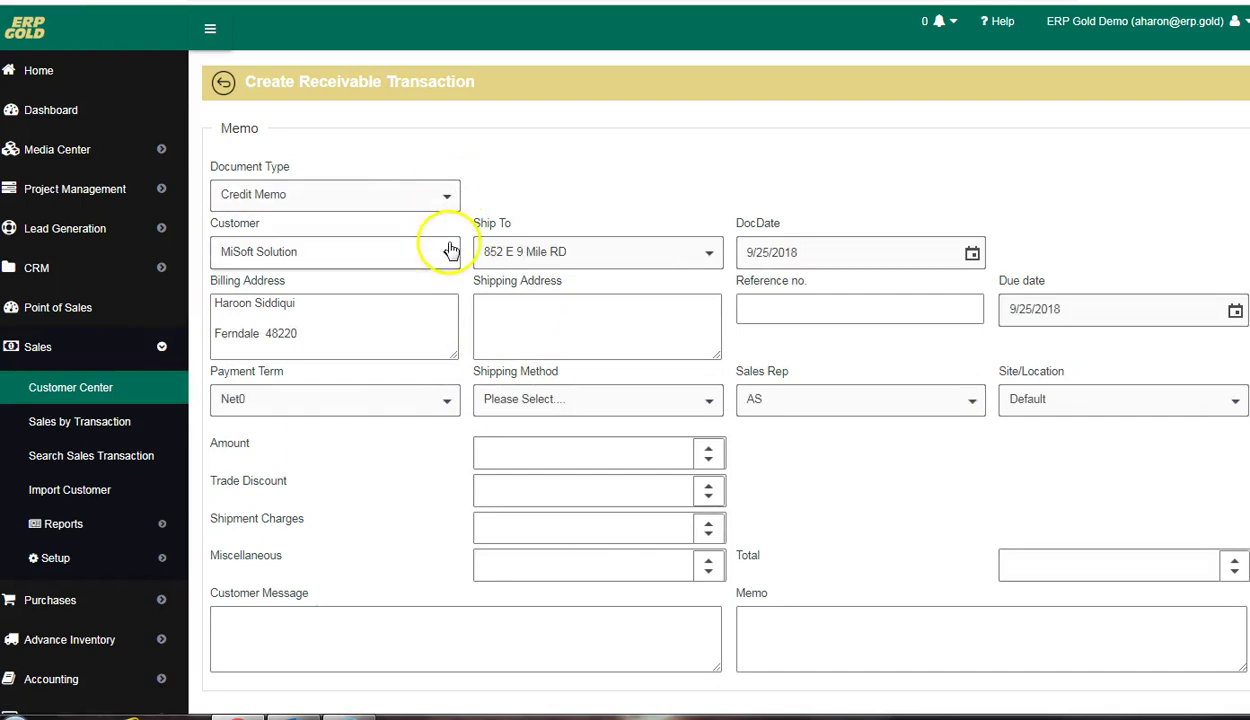
pyautogui.click(634, 453)
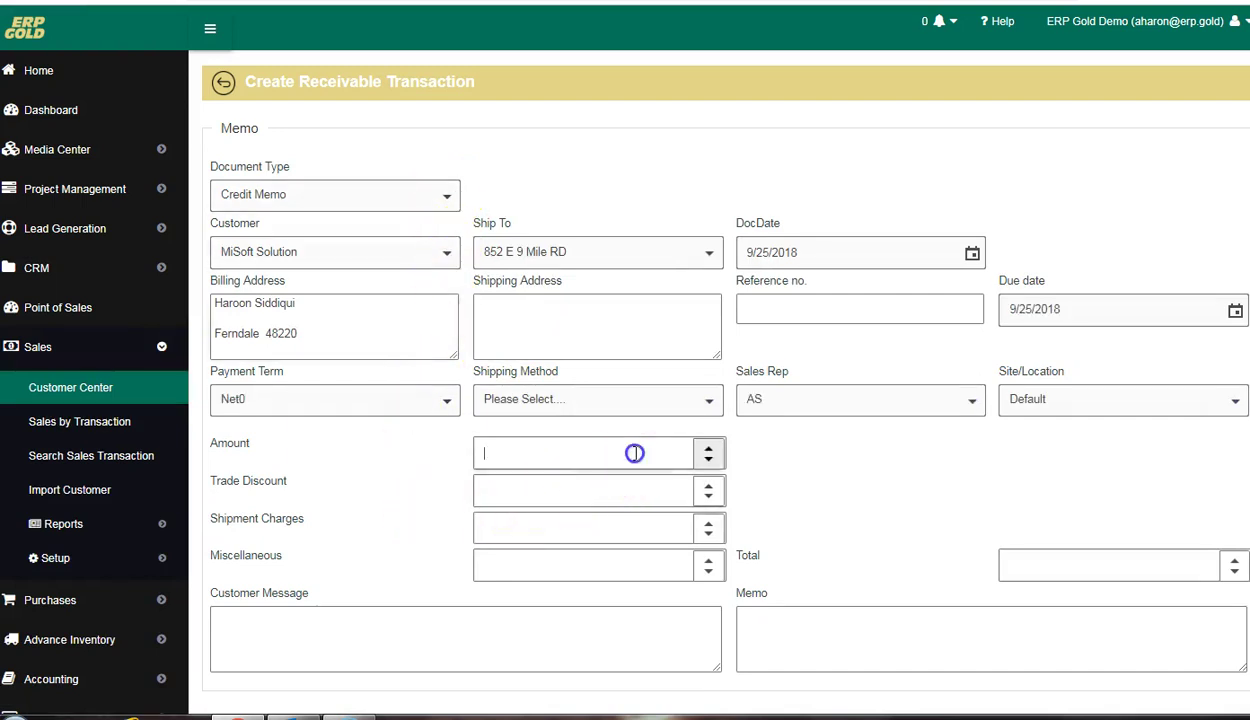
pyautogui.write('13.00')
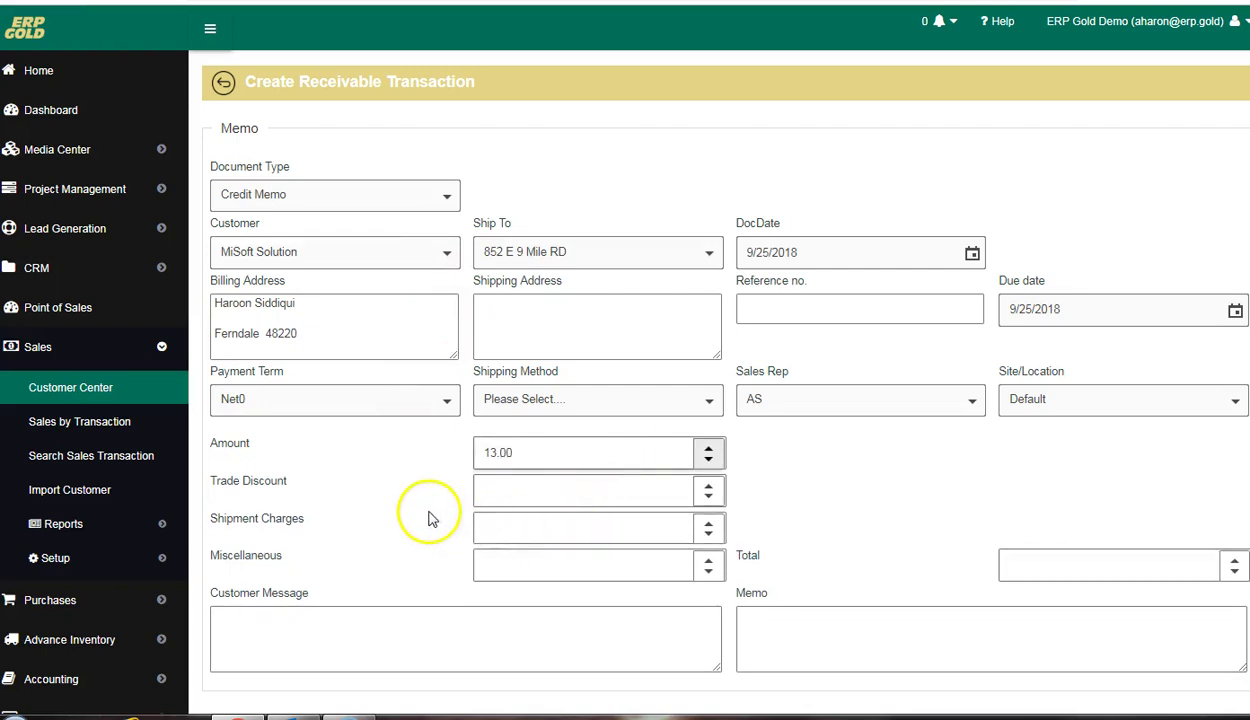
# Add the memo "customer returned item, credit for shipping" to the credit memo, then create and close it.
pyautogui.scroll(-1, 420, 525)
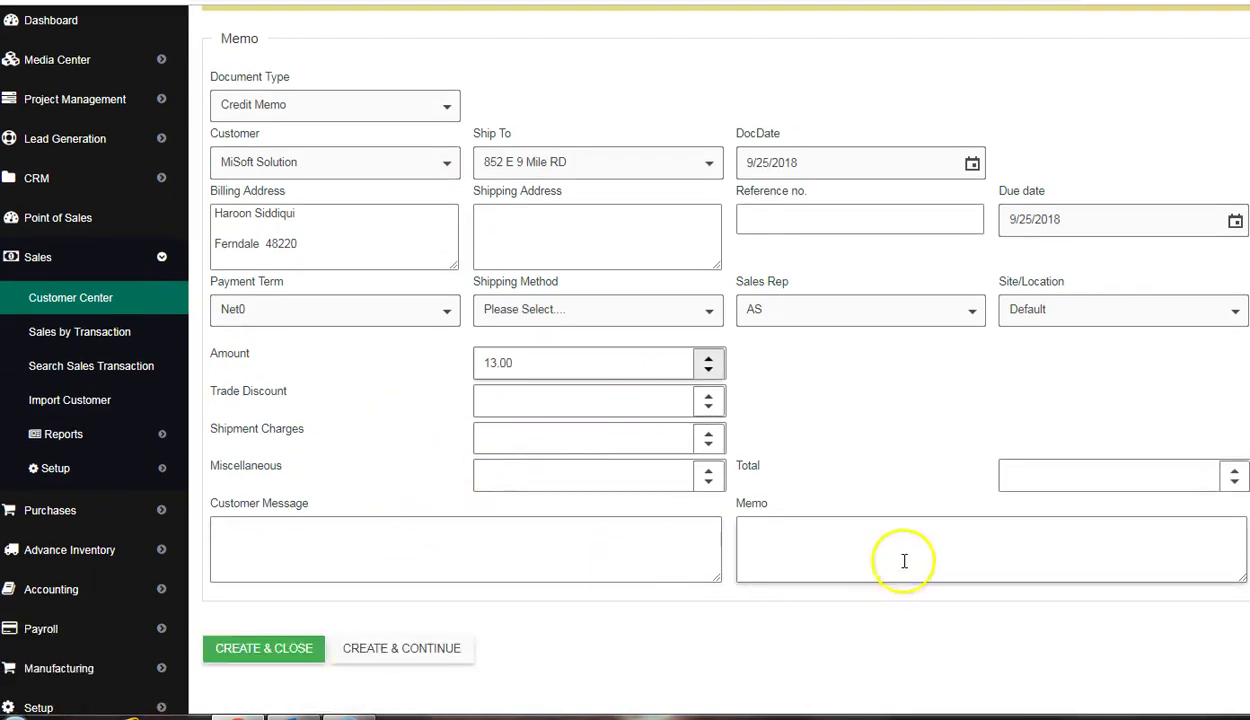
pyautogui.click(747, 531)
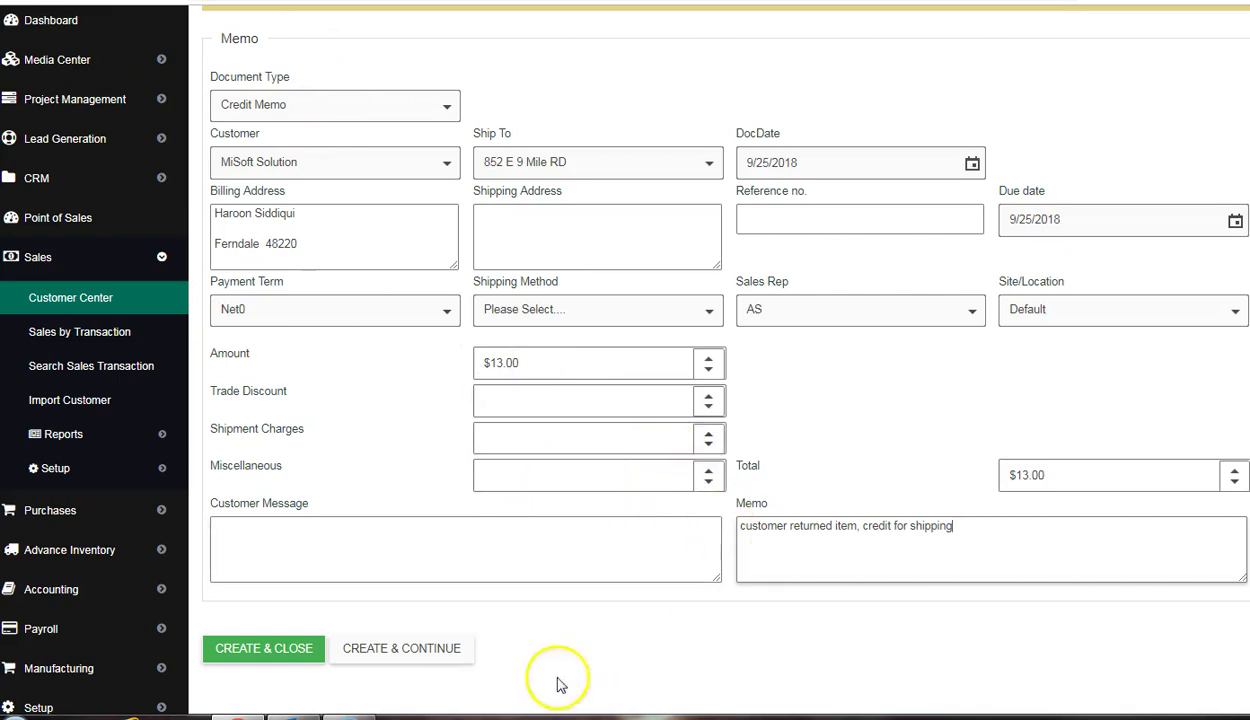
pyautogui.click(289, 665)
pyautogui.click(267, 650)
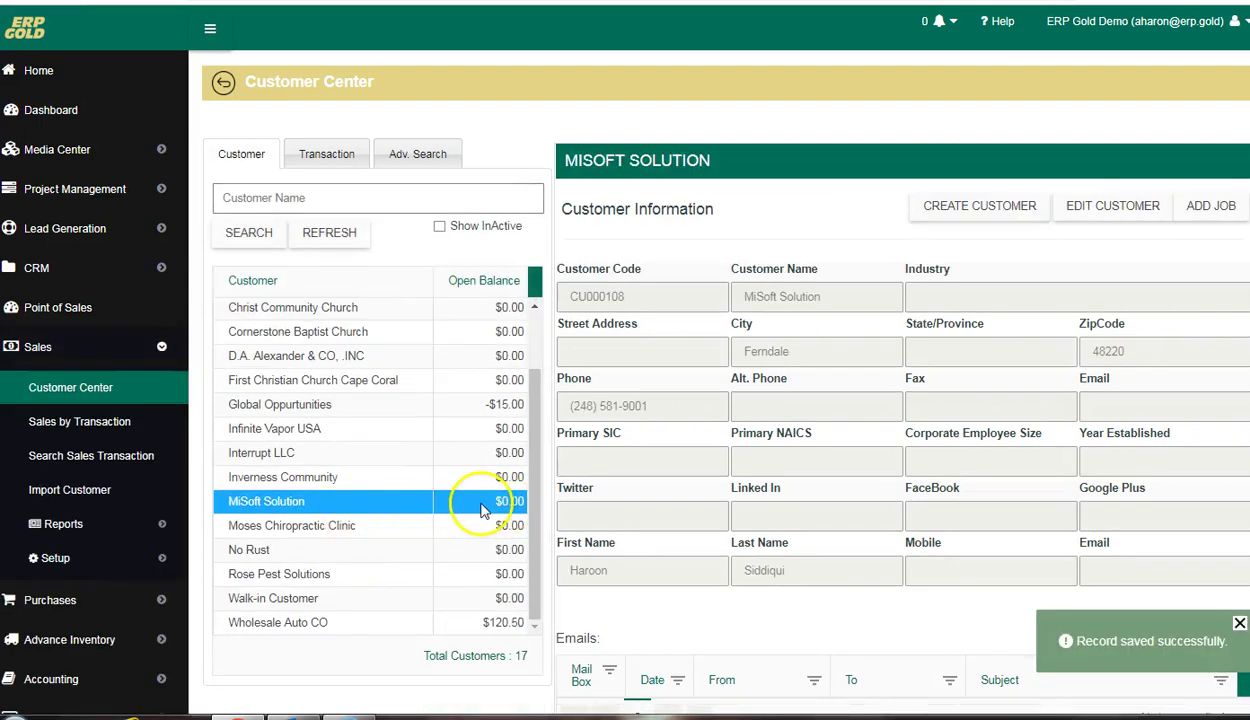
# Check MiSoft Solution's debit and credit notes, and open a new receipt allocation through its payments.
pyautogui.click(321, 159)
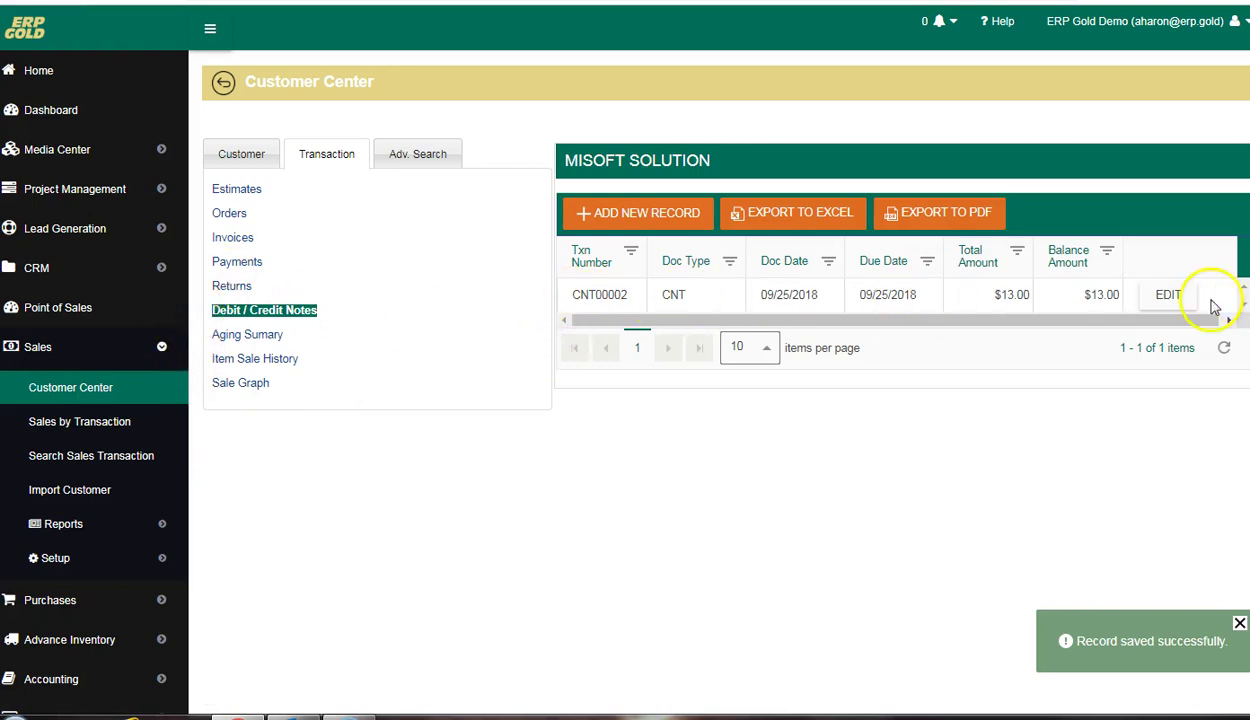
pyautogui.click(247, 266)
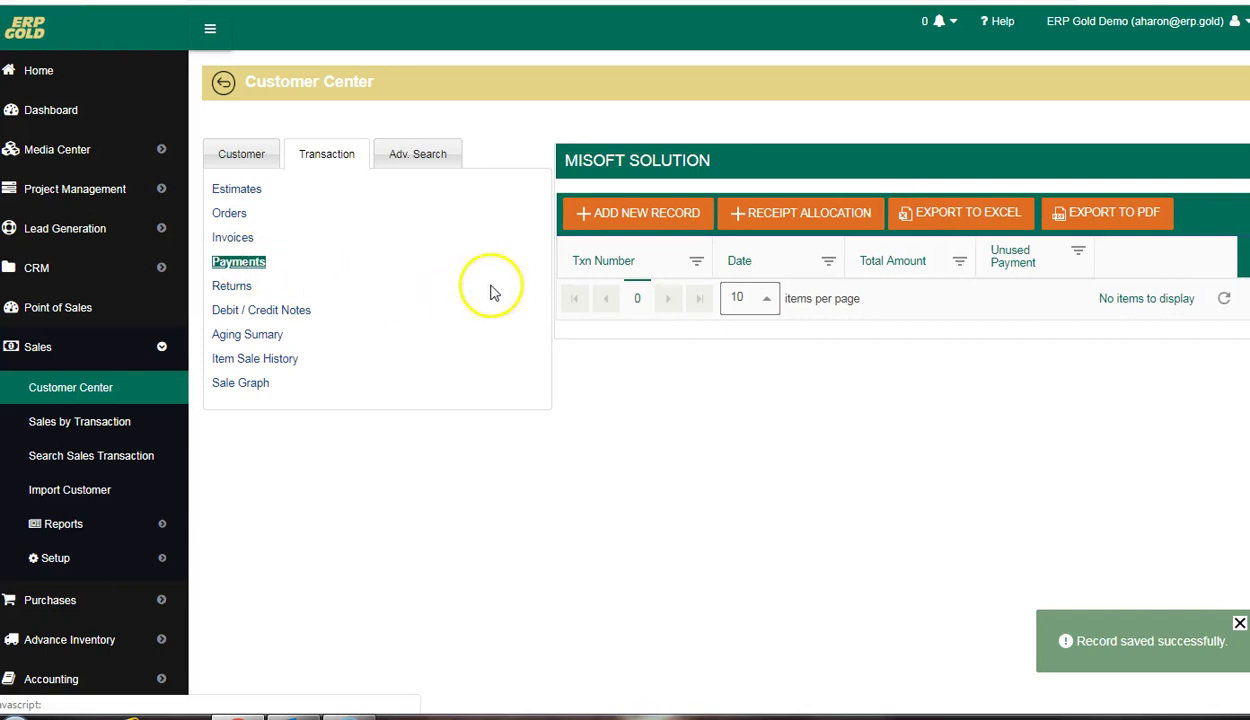
pyautogui.click(655, 216)
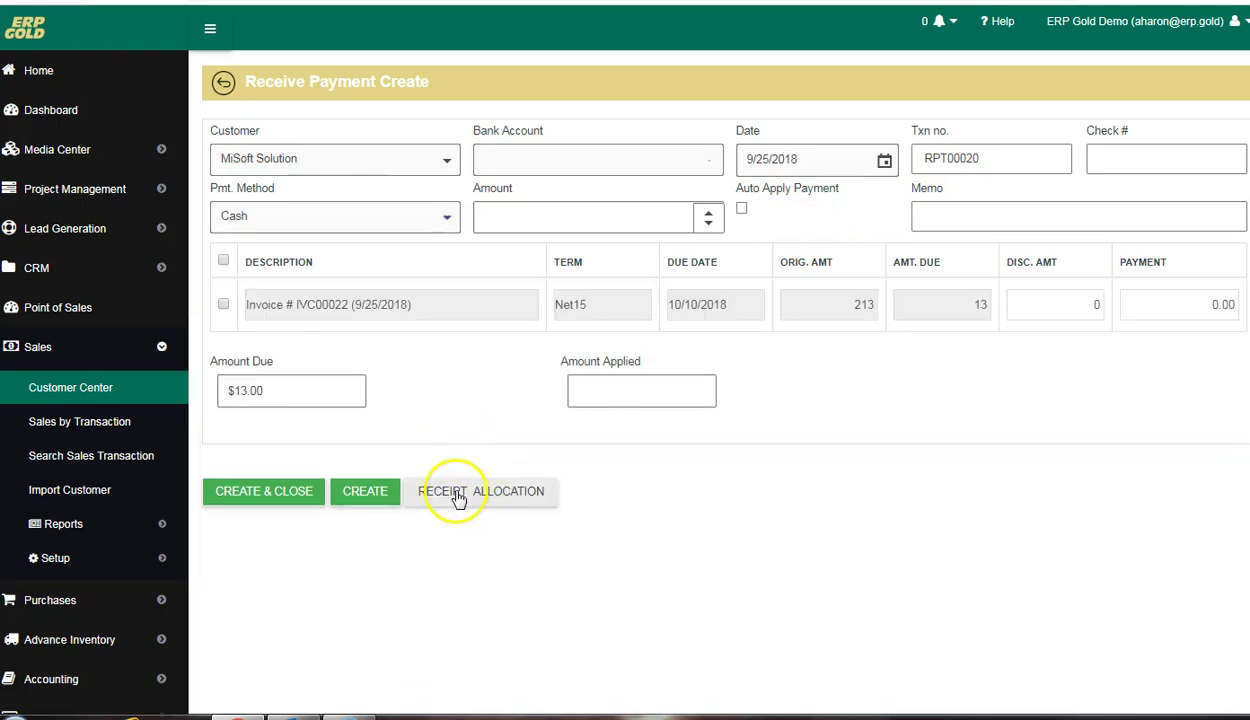
pyautogui.click(456, 497)
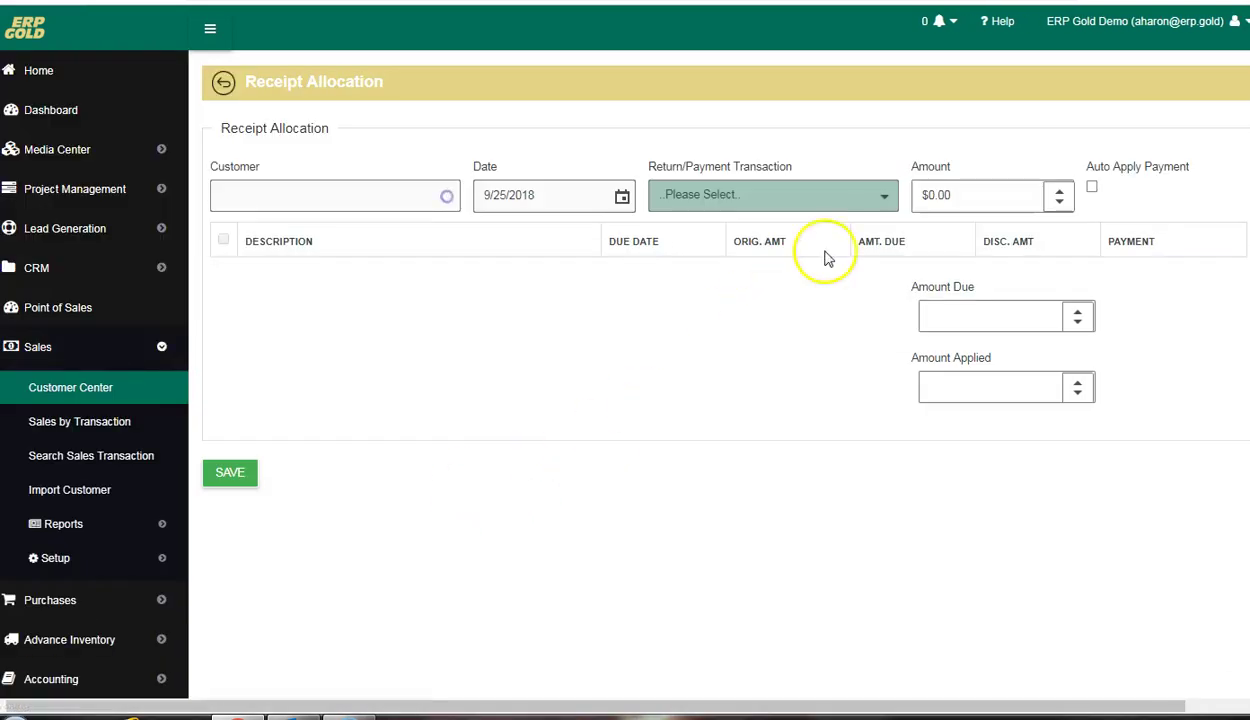
# Apply credit memo CNT00002 to MiSoft Solution's invoice IVC00022 and save the receipt allocation.
pyautogui.click(886, 195)
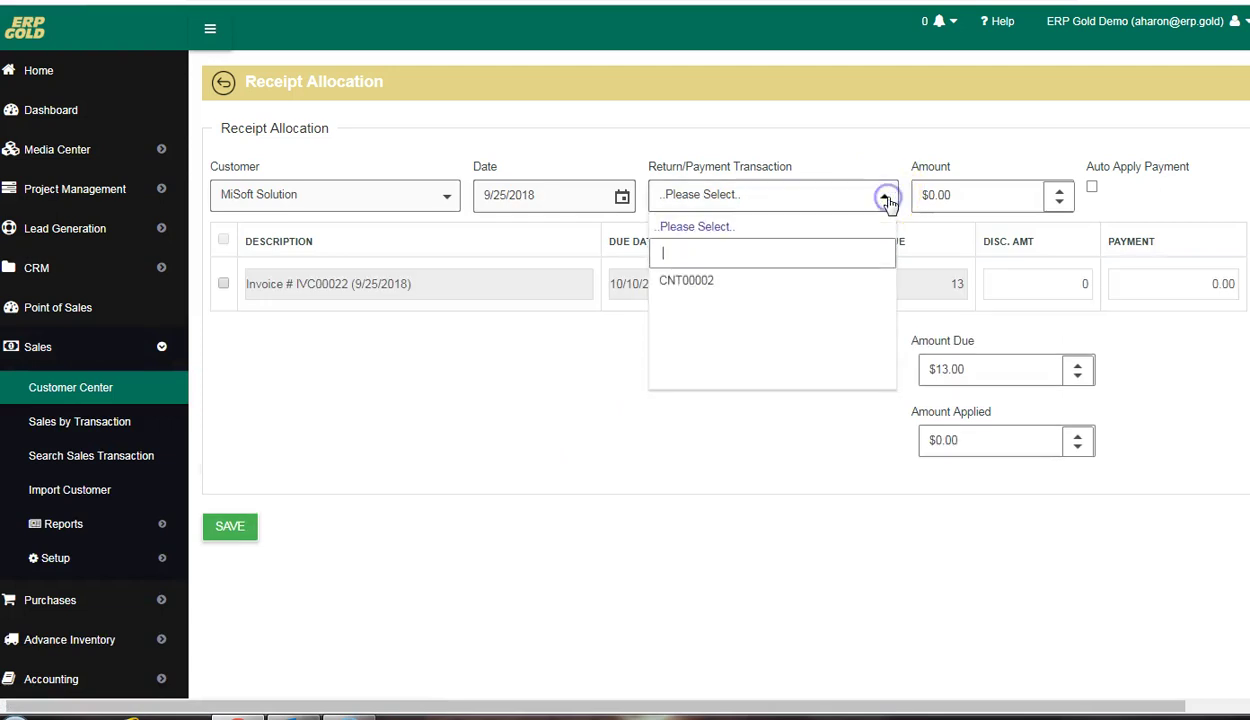
pyautogui.click(692, 282)
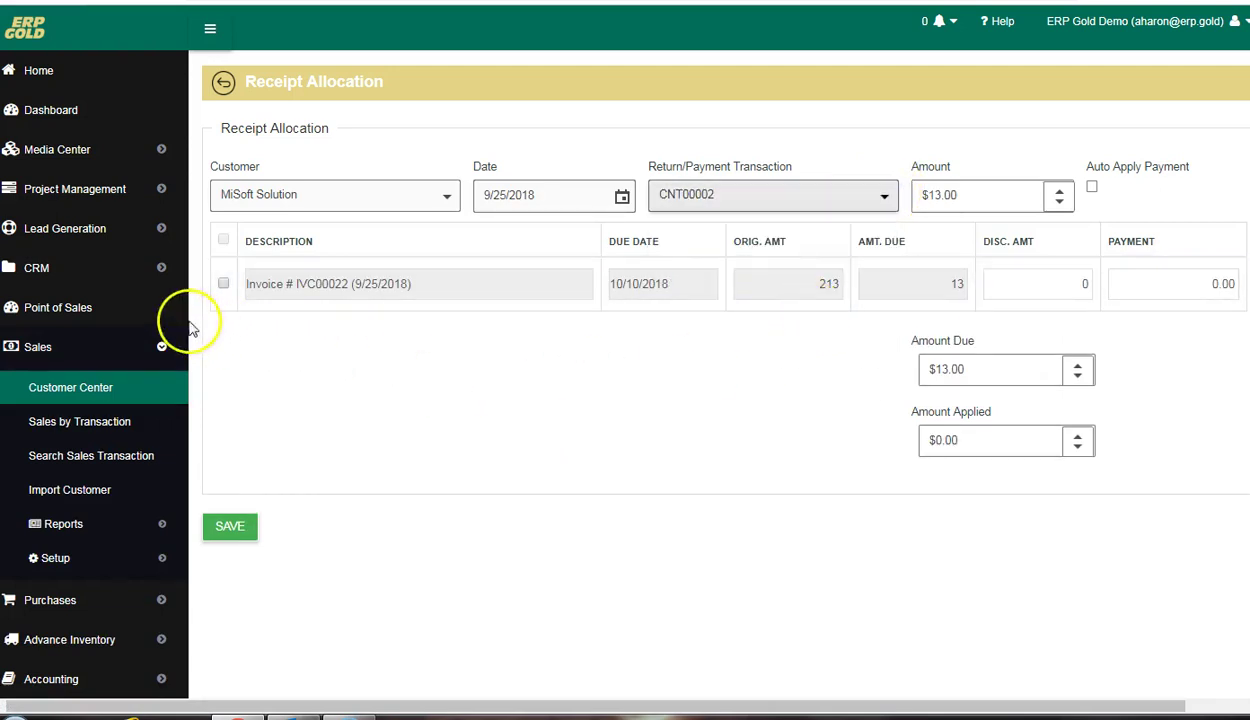
pyautogui.click(224, 286)
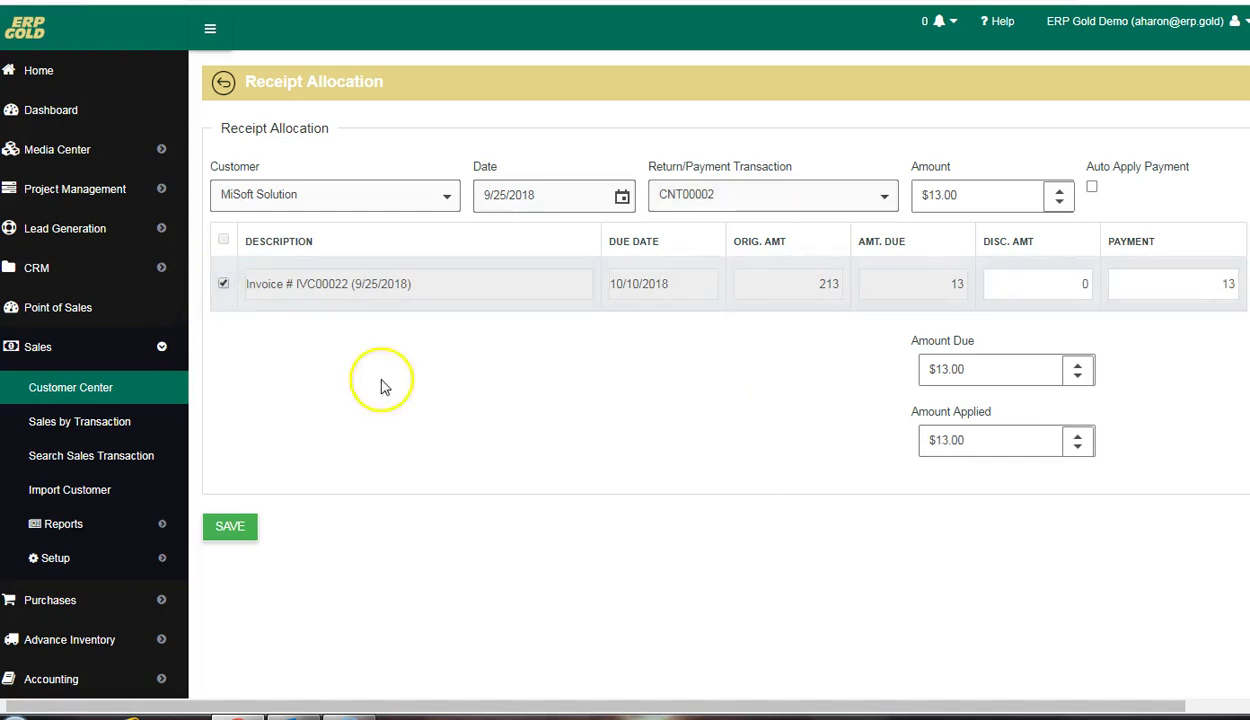
pyautogui.click(230, 526)
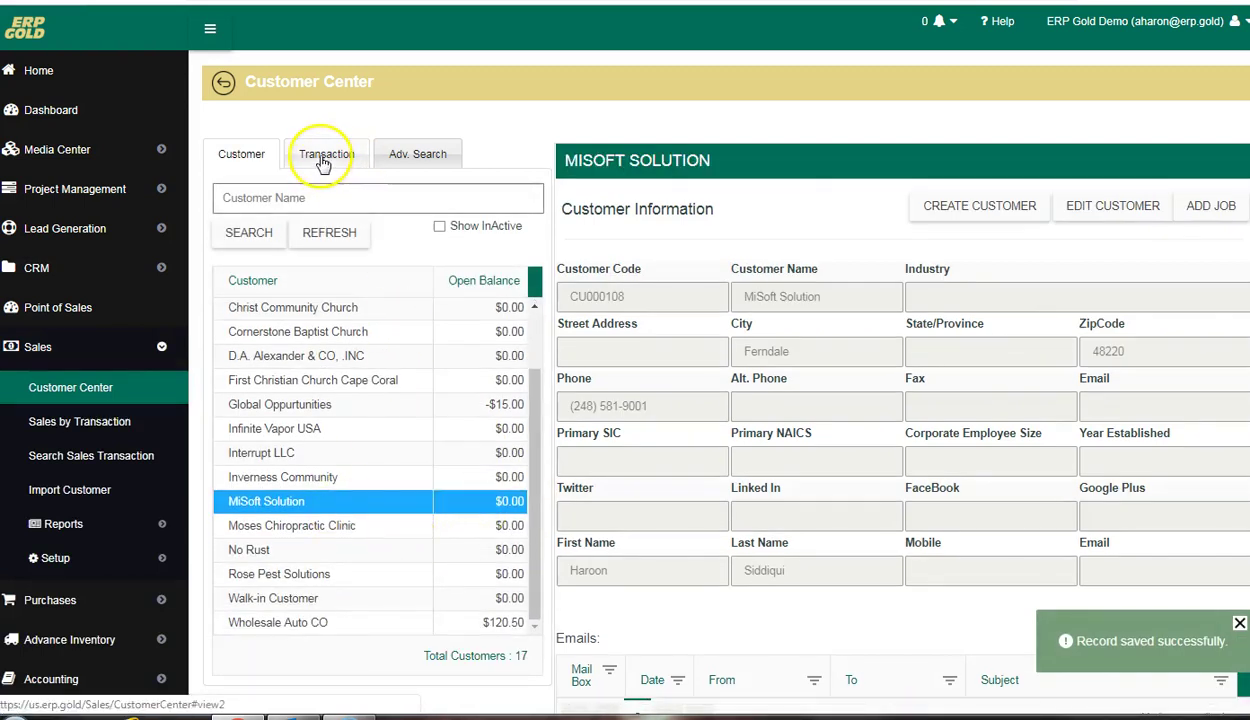
# Check the balances of MiSoft Solution's invoices, payments, returns, and debit and credit notes.
pyautogui.click(322, 163)
pyautogui.click(234, 239)
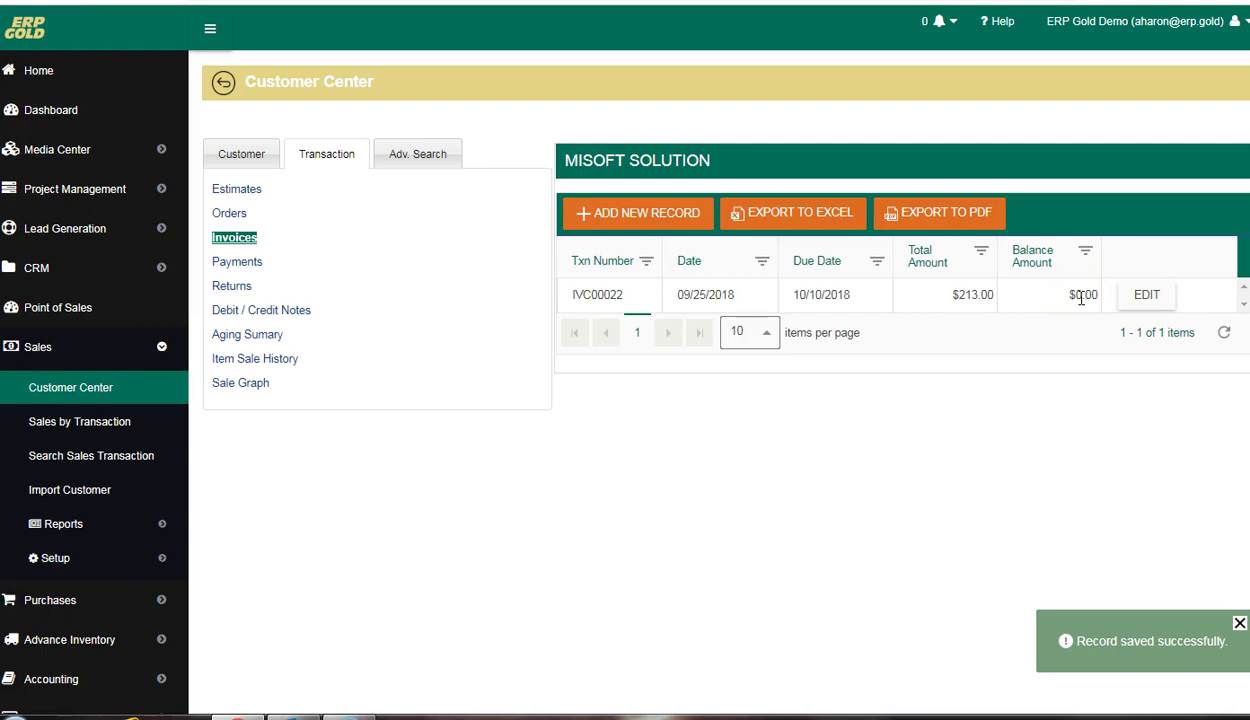
pyautogui.click(233, 264)
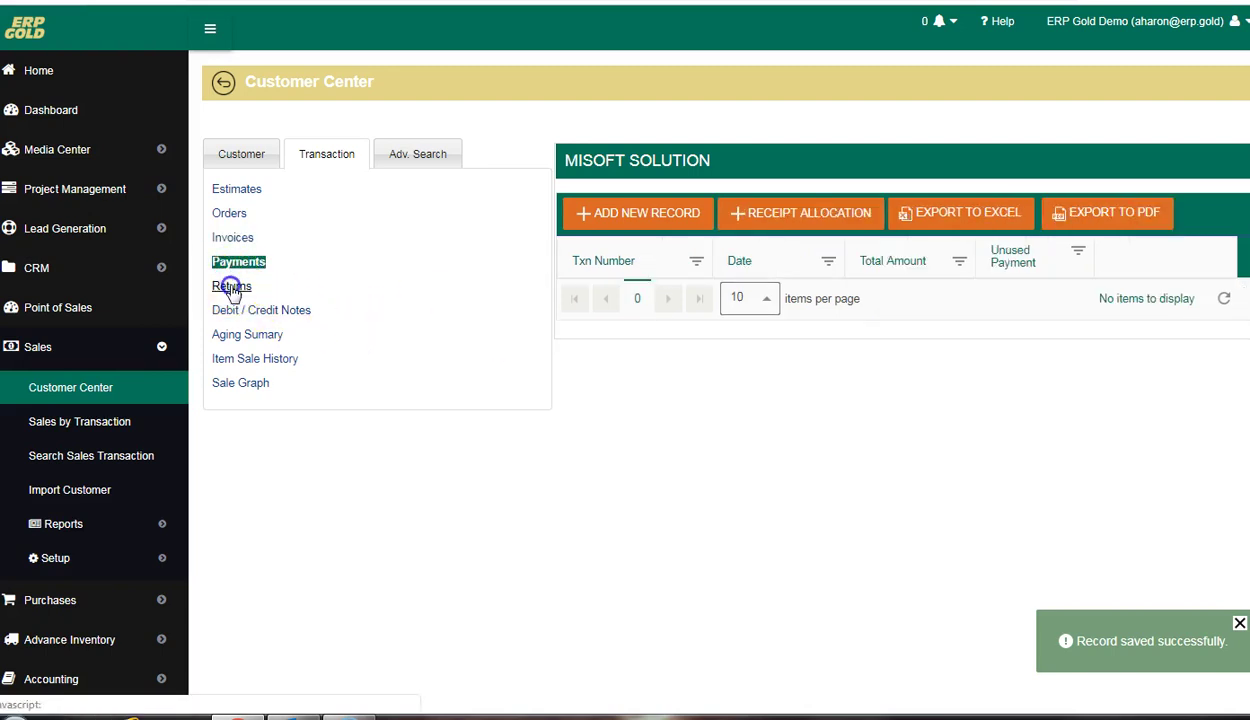
pyautogui.click(231, 287)
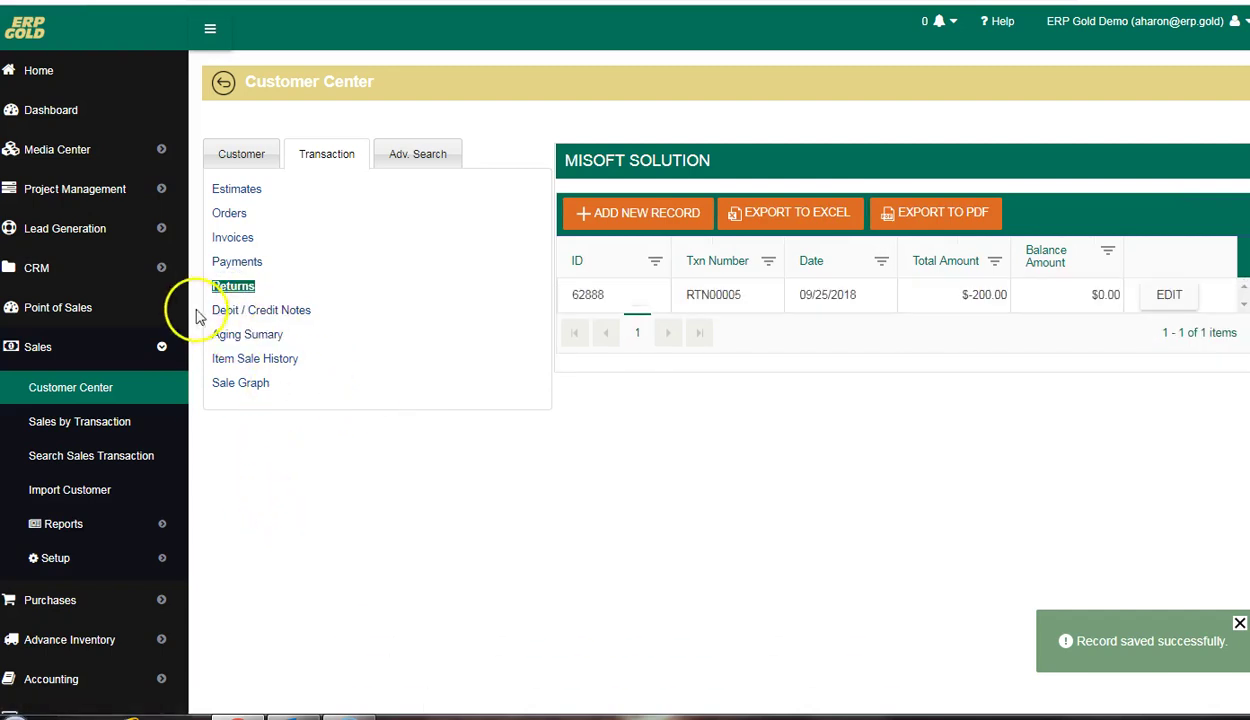
pyautogui.click(262, 311)
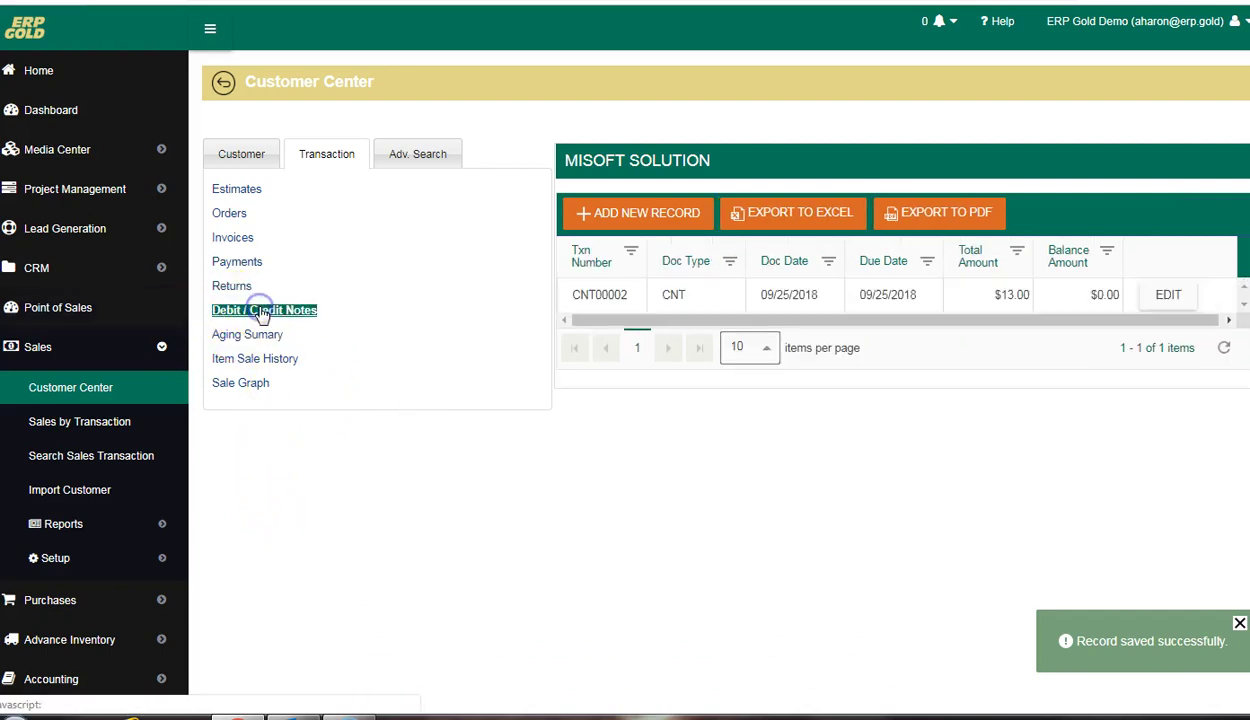